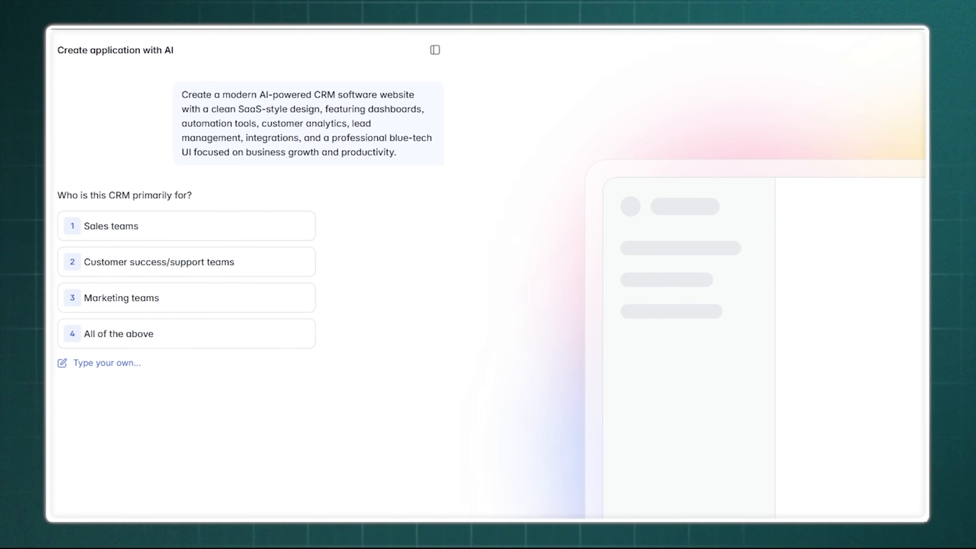
Set customer success/support teams as the CRM's primary users and the lead-to-deal pipeline as its core workflow.
click(307, 271)
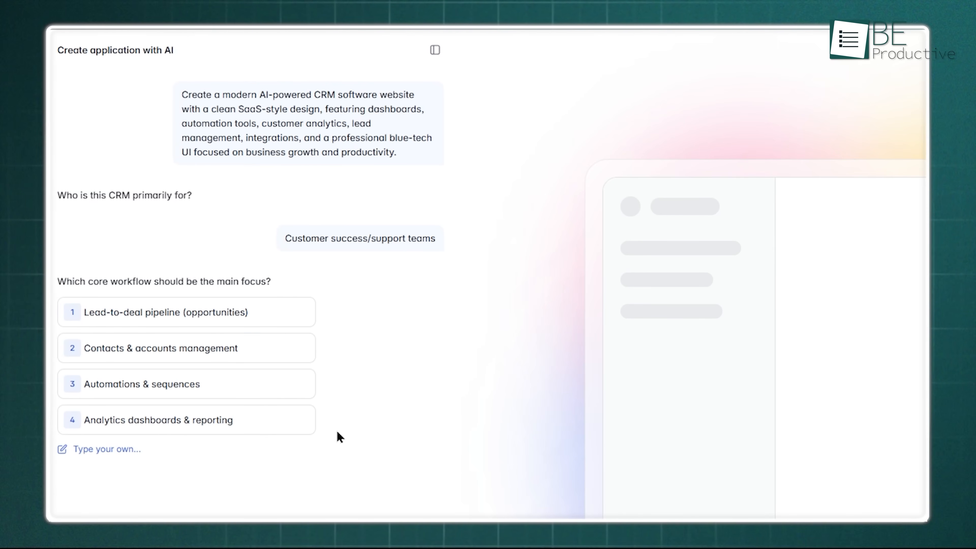
click(274, 319)
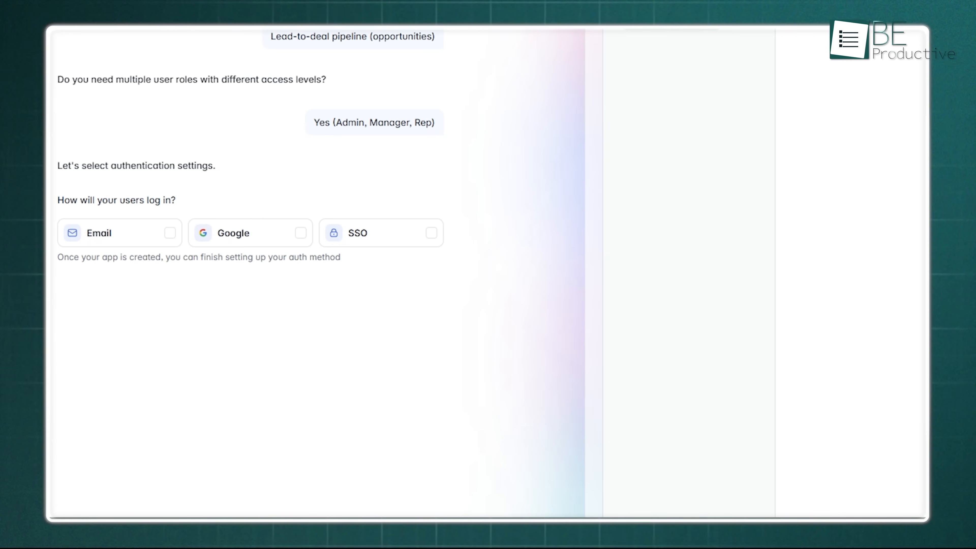
Enable Google login with signup and accept side navigation for desktop and bottom navigation for mobile.
click(300, 234)
click(119, 287)
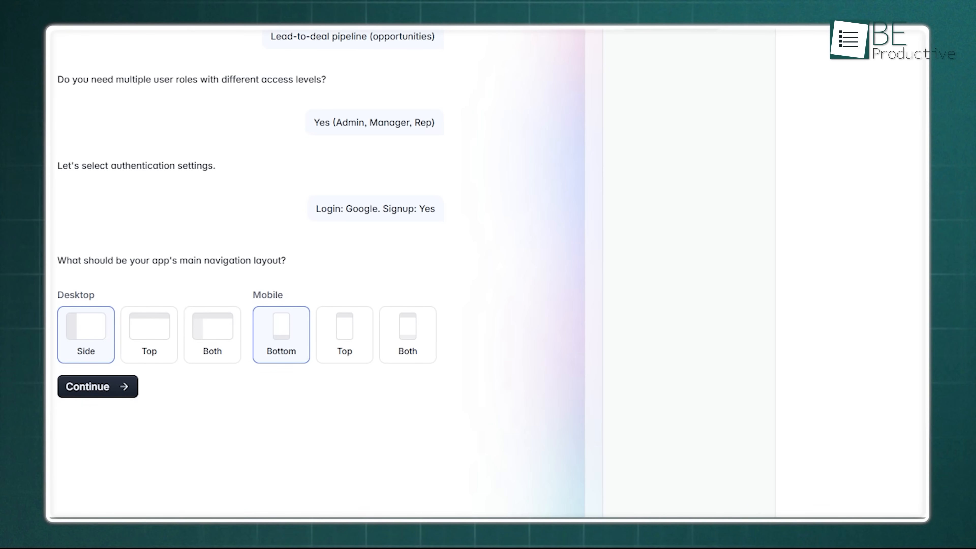
click(98, 386)
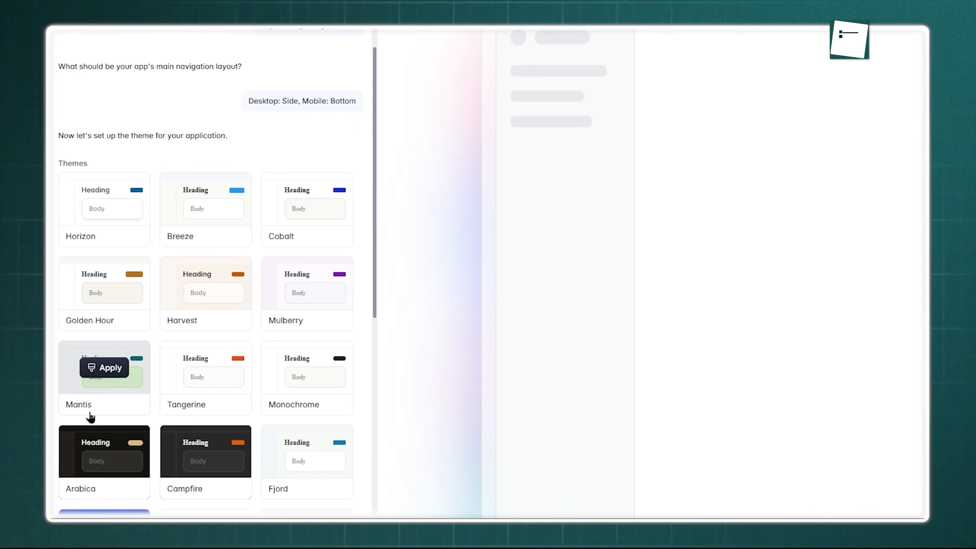
Apply the Harvest theme and create the app.
drag(374, 251, 396, 312)
mouse_move(217, 161)
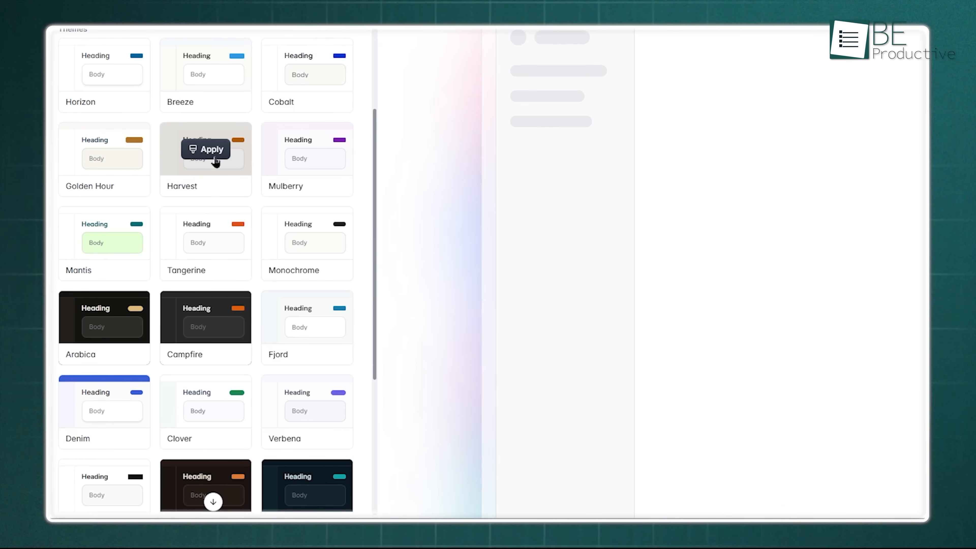
click(209, 150)
scroll(208, 153, down, 8)
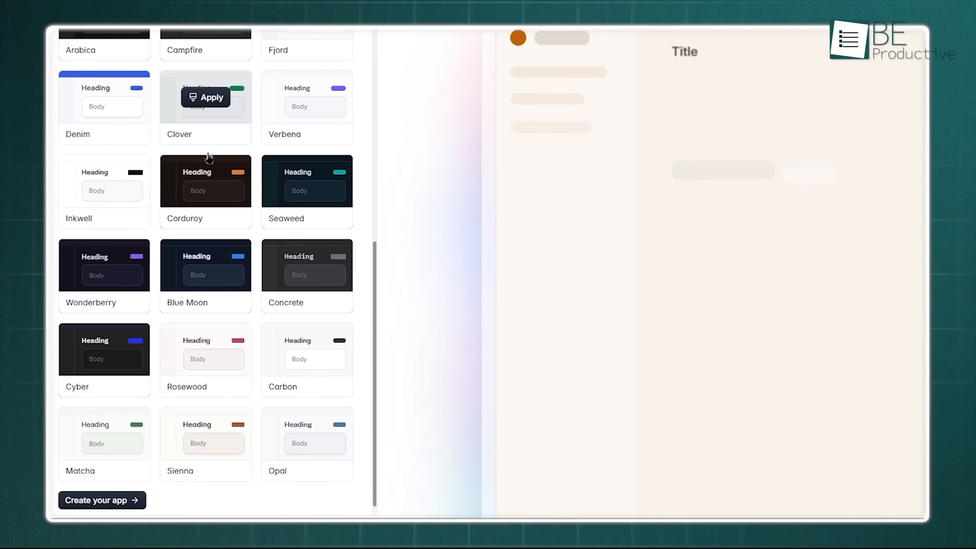
click(130, 500)
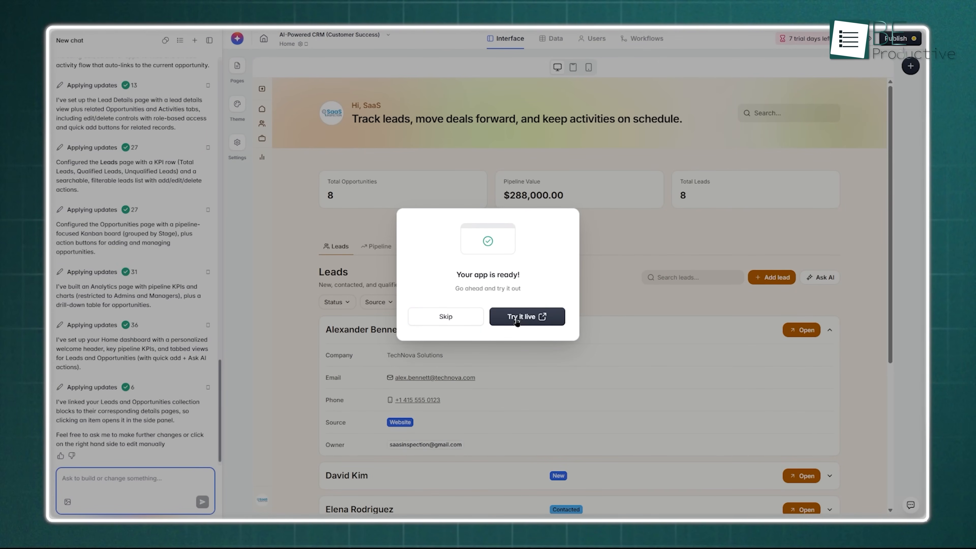
Try the finished app live and inspect the first lead's edit form, closing it without changes.
click(517, 322)
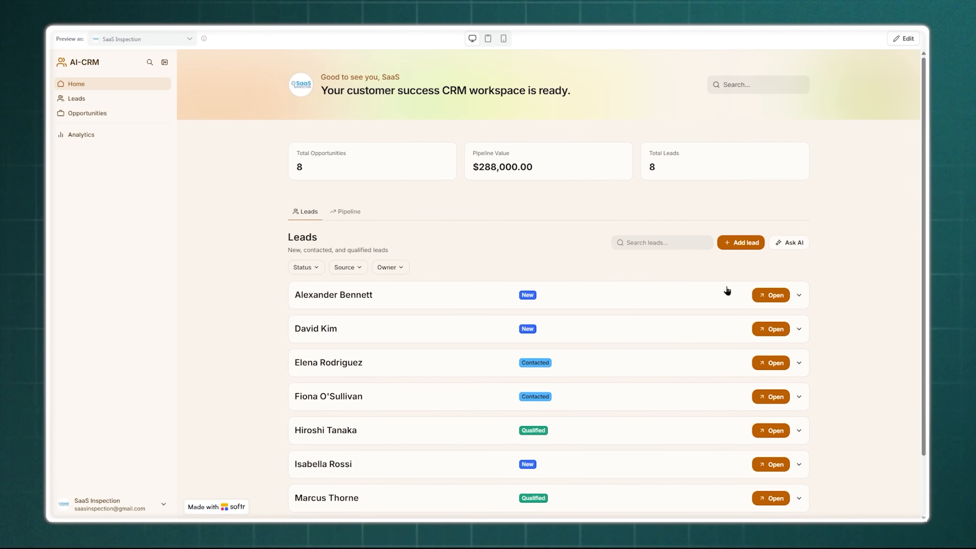
click(83, 102)
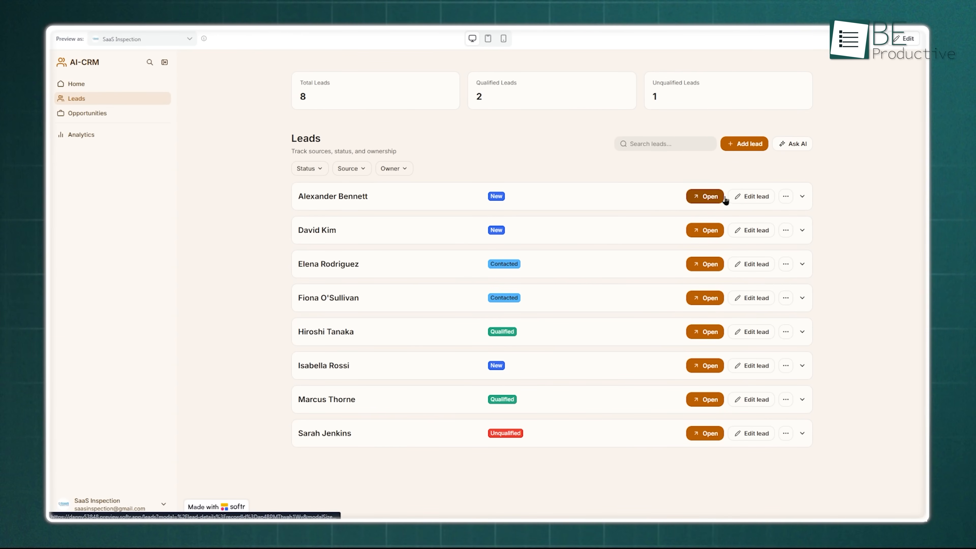
click(746, 197)
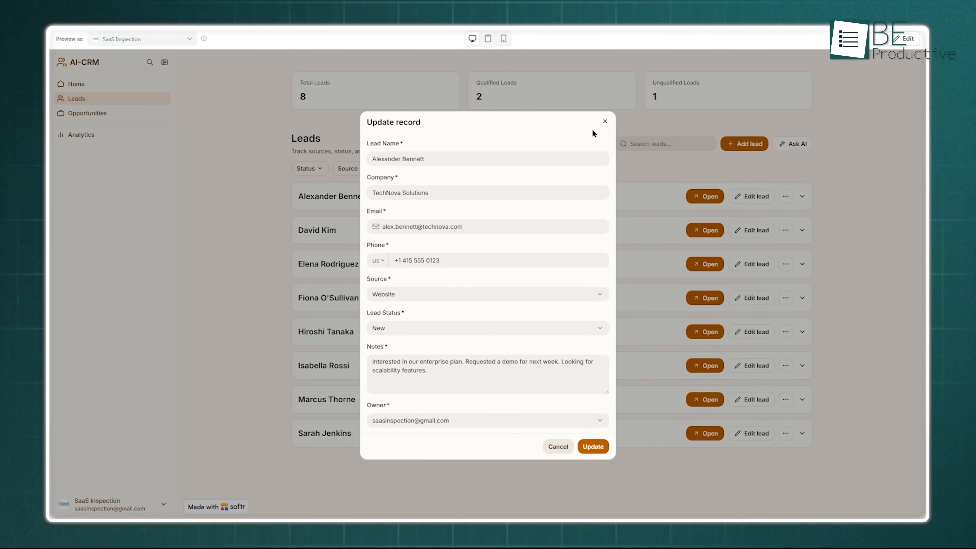
click(605, 122)
Move the Custom API Development opportunity from the Proposal stage to Closed Won on the pipeline board.
click(87, 113)
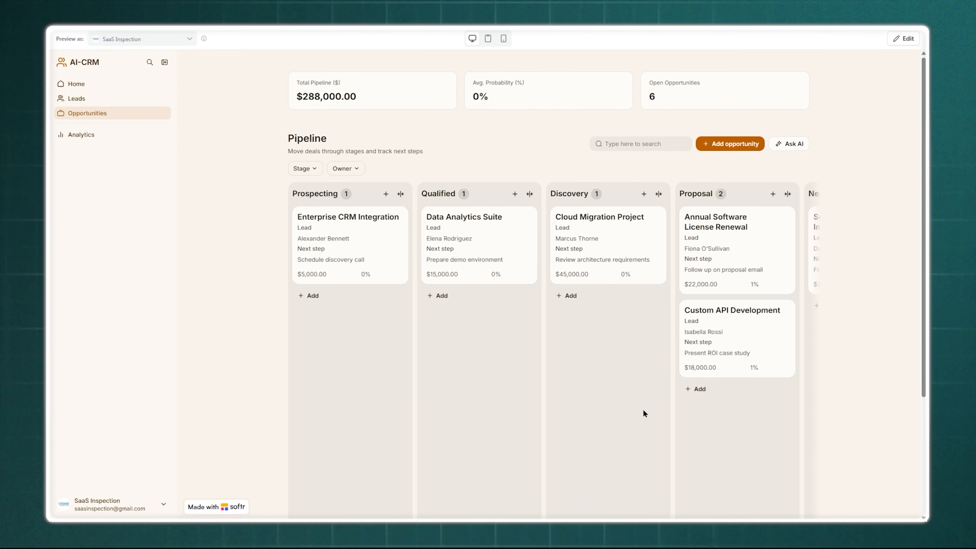
drag(727, 340, 800, 386)
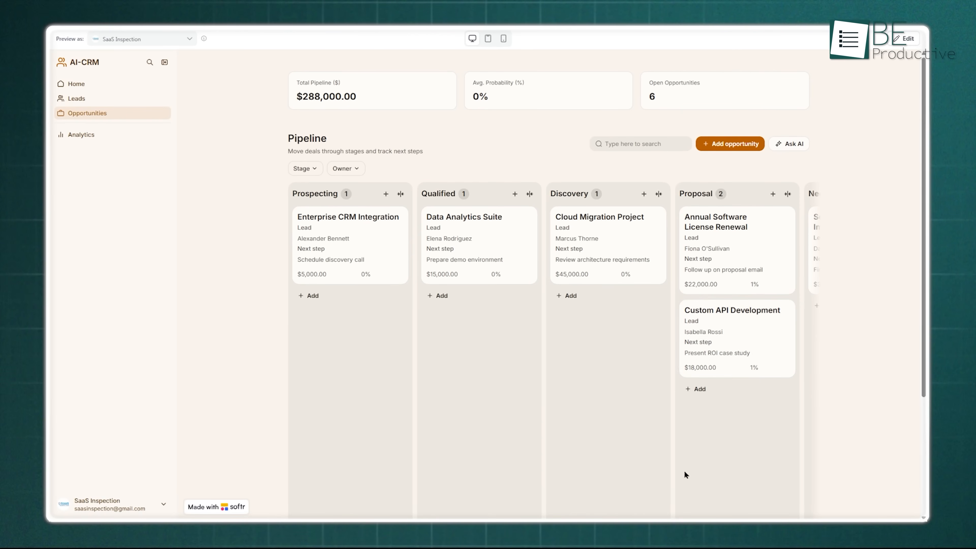
scroll(454, 437, down, 4)
drag(472, 495, 679, 479)
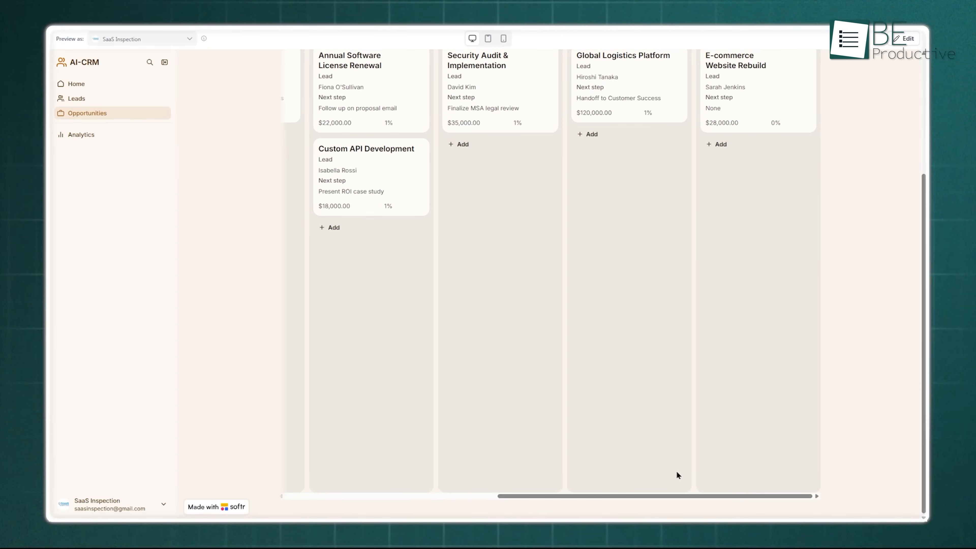
scroll(669, 445, up, 4)
drag(381, 301, 570, 389)
drag(518, 286, 630, 284)
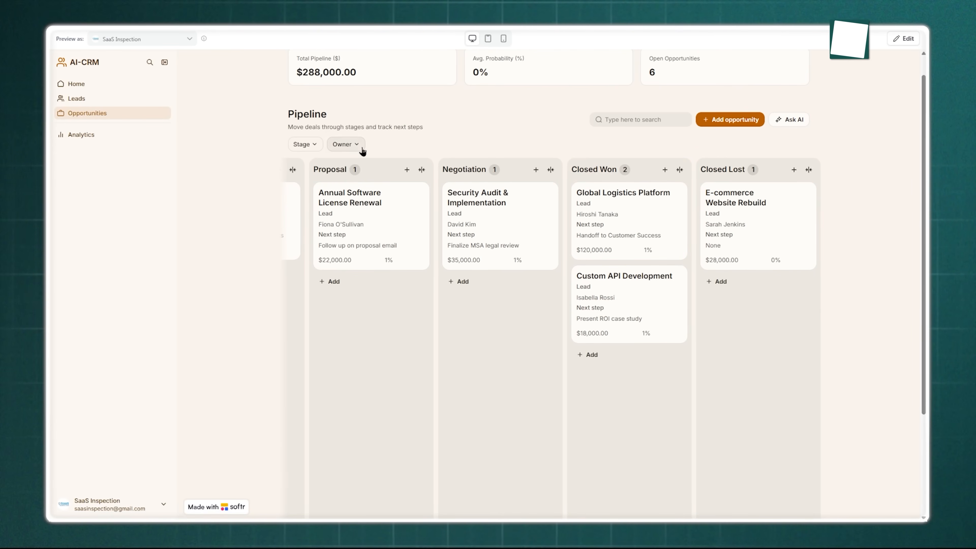
mouse_move(629, 285)
mouse_down()
mouse_move(730, 299)
mouse_move(756, 318)
mouse_move(617, 296)
mouse_move(633, 284)
mouse_up()
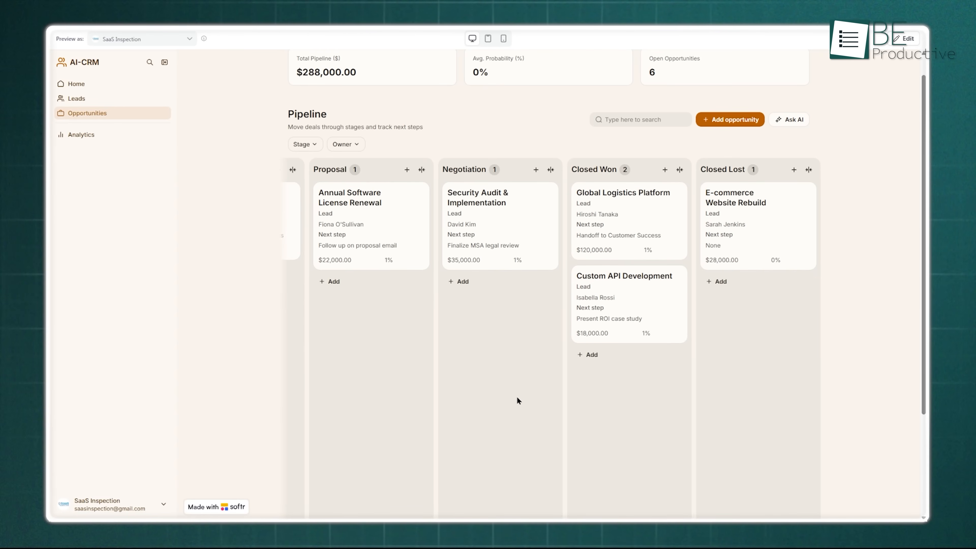
Open the Blue Stream Media lead in the leads list and review its details and related opportunities.
click(361, 149)
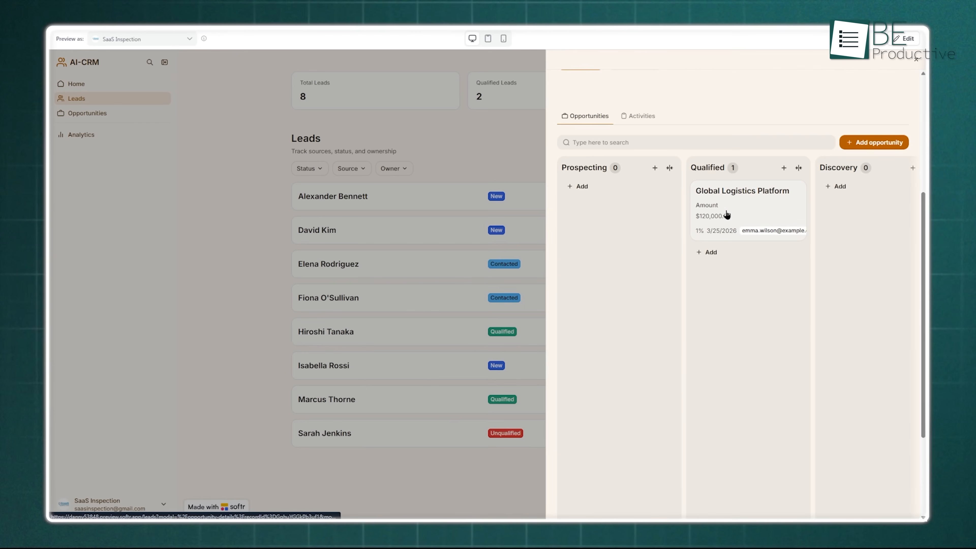
scroll(676, 226, up, 4)
click(233, 320)
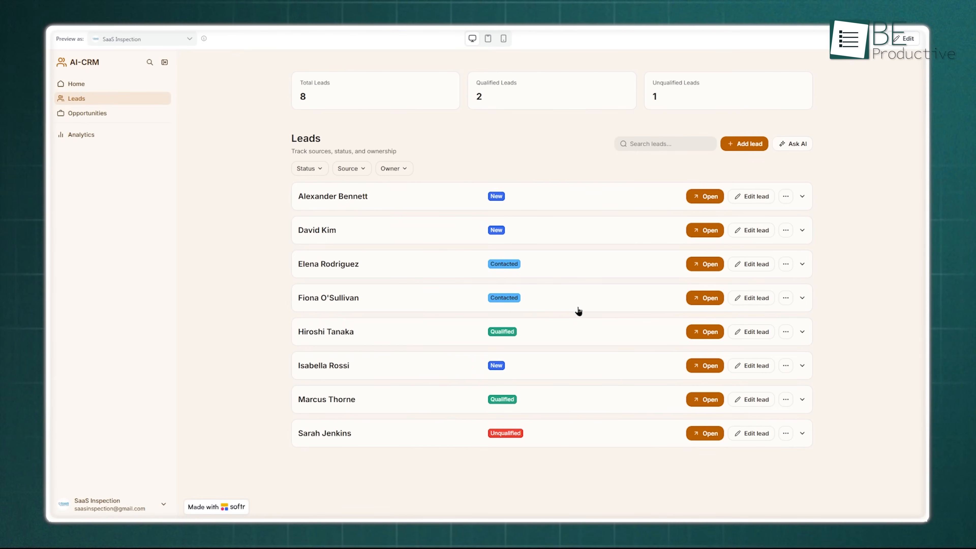
click(714, 401)
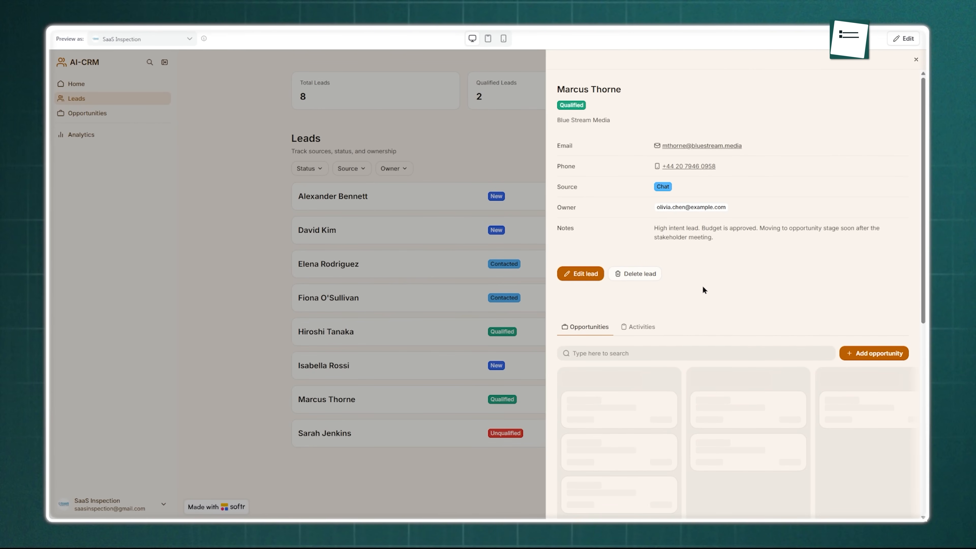
scroll(711, 369, down, 5)
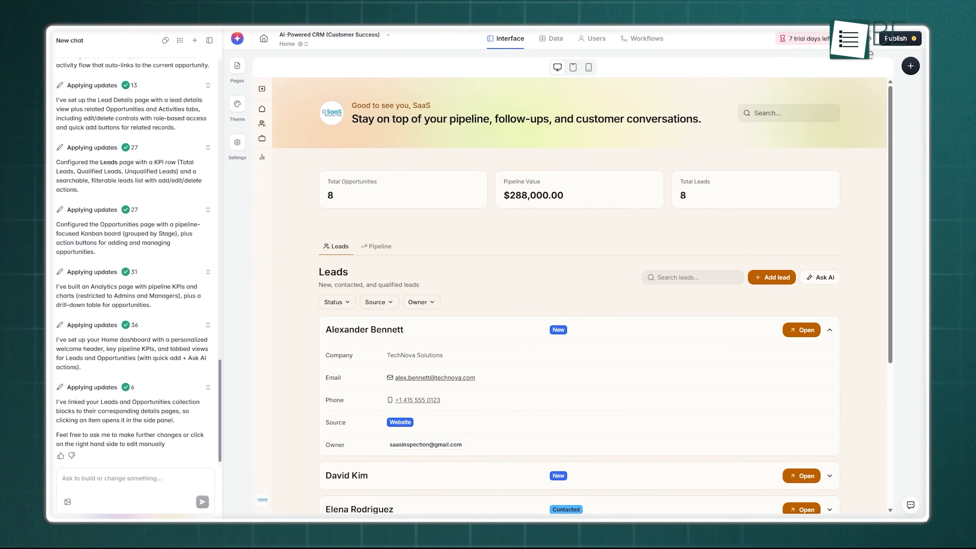
Review the Users table in the app's database and open the options for adding a data source.
mouse_move(895, 159)
mouse_down()
mouse_move(892, 313)
mouse_move(878, 159)
mouse_up()
click(555, 48)
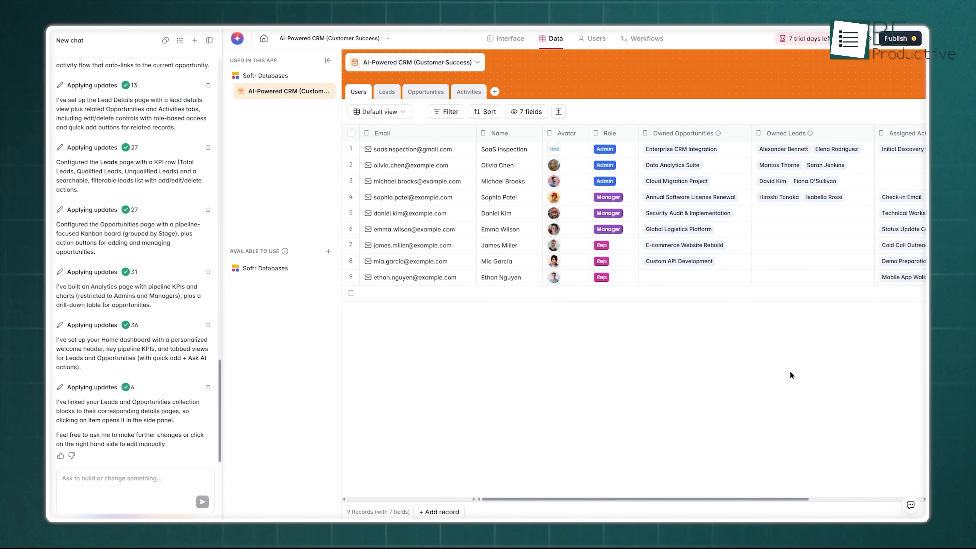
drag(687, 497, 838, 486)
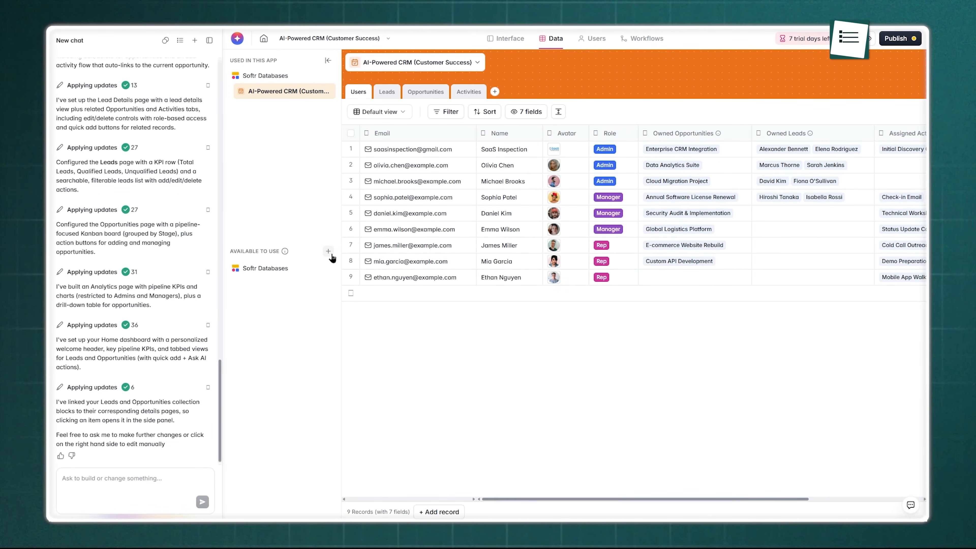
click(329, 253)
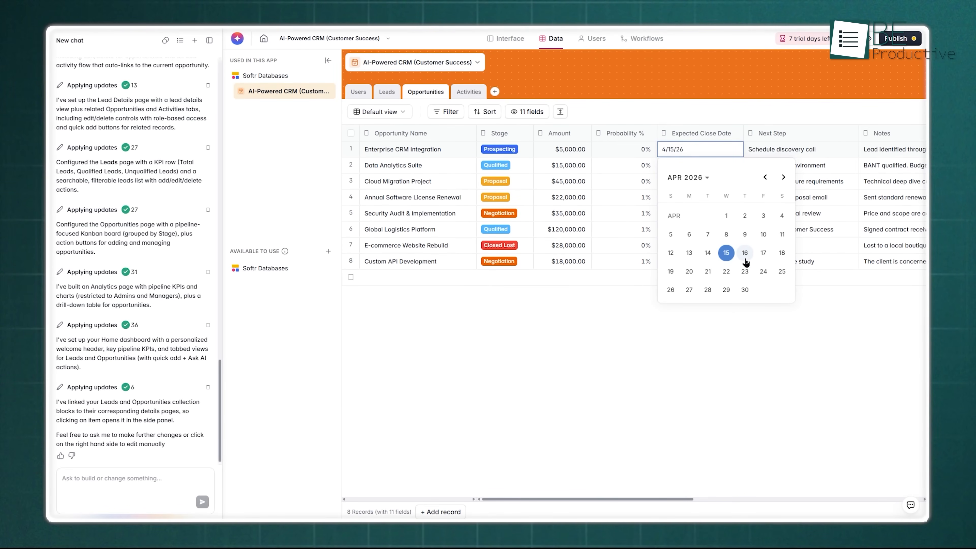
Set the Enterprise CRM Integration opportunity's expected close date to 4/30/26 and check the table's remaining columns.
click(745, 289)
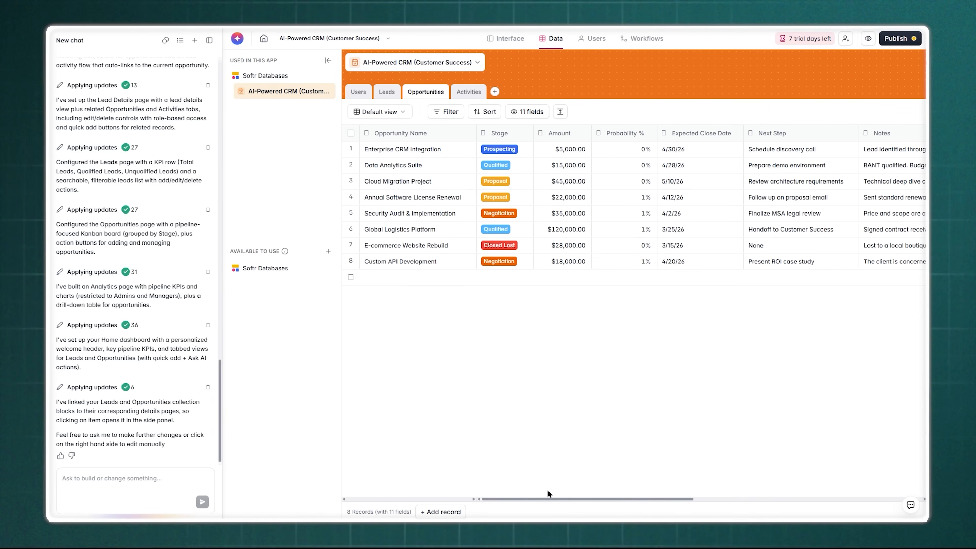
drag(557, 499, 689, 499)
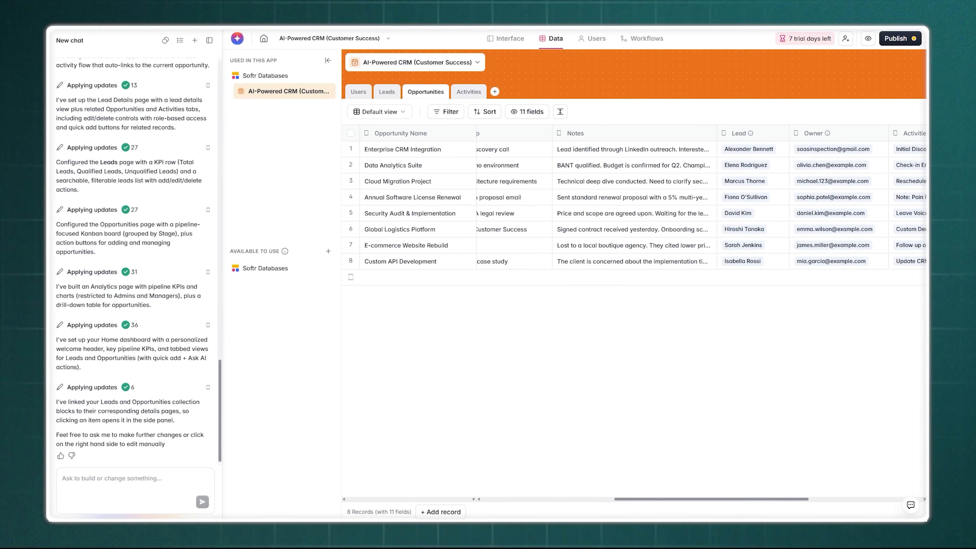
drag(705, 499, 489, 498)
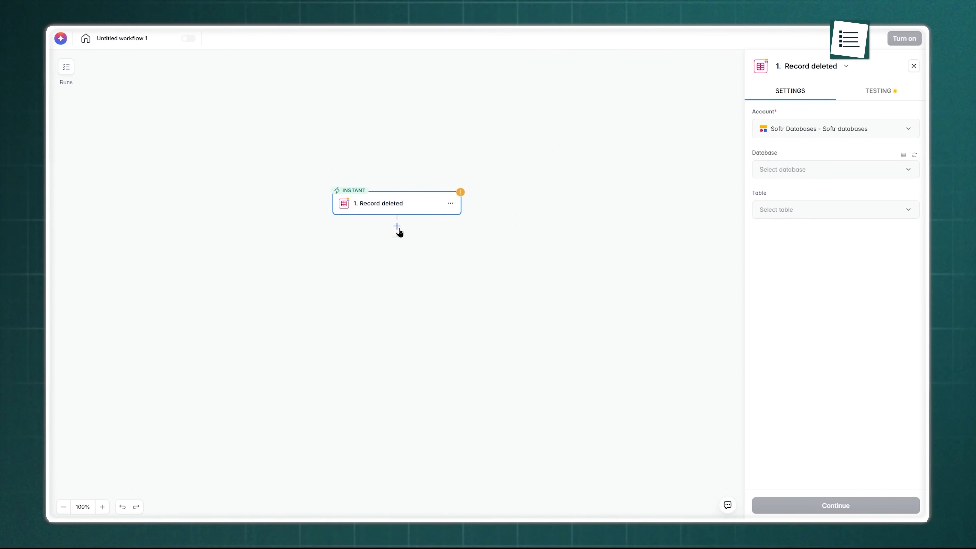
Add Summarize, Find softr app user and Run custom code actions below the workflow's Record deleted trigger.
click(397, 226)
click(357, 223)
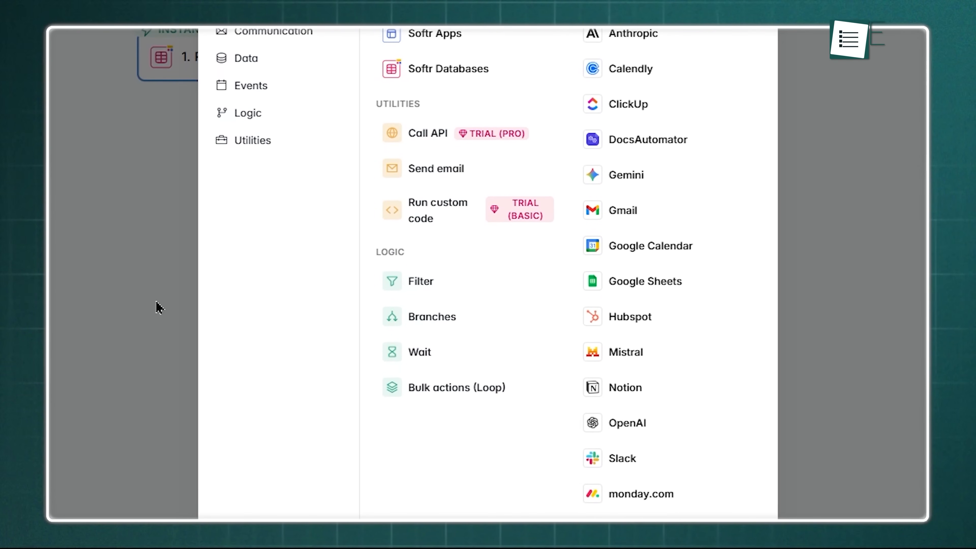
click(462, 231)
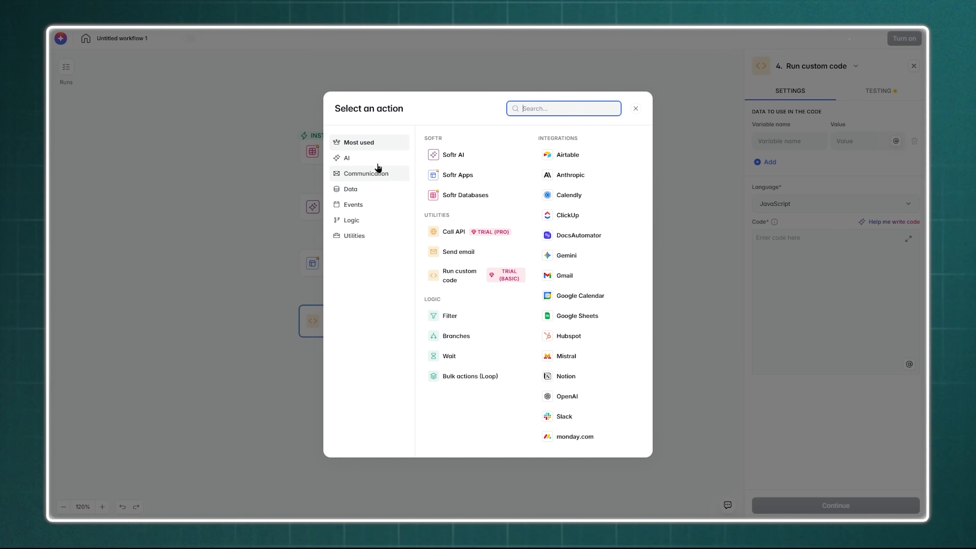
Look through the action categories and add a Branches action from Utilities after the Run custom code action.
click(376, 163)
click(381, 174)
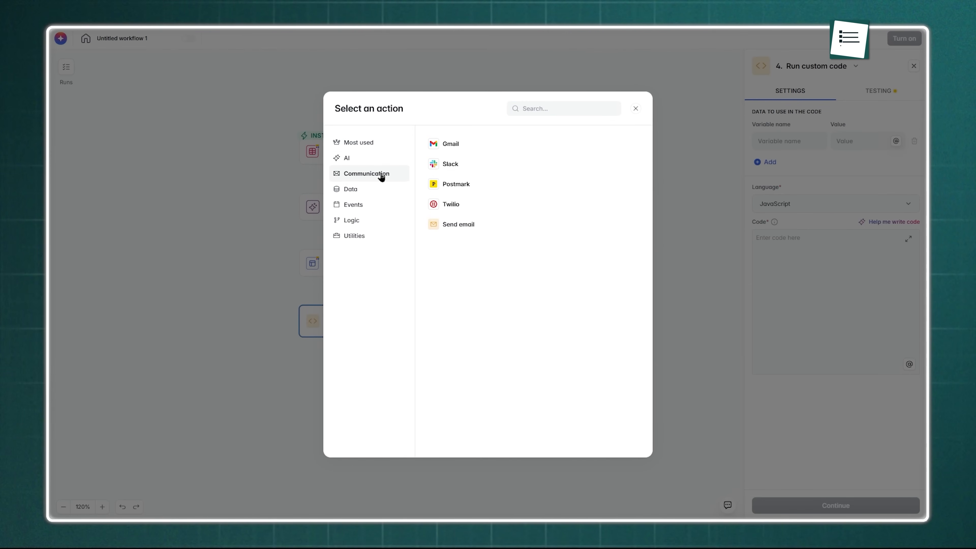
click(379, 192)
click(376, 219)
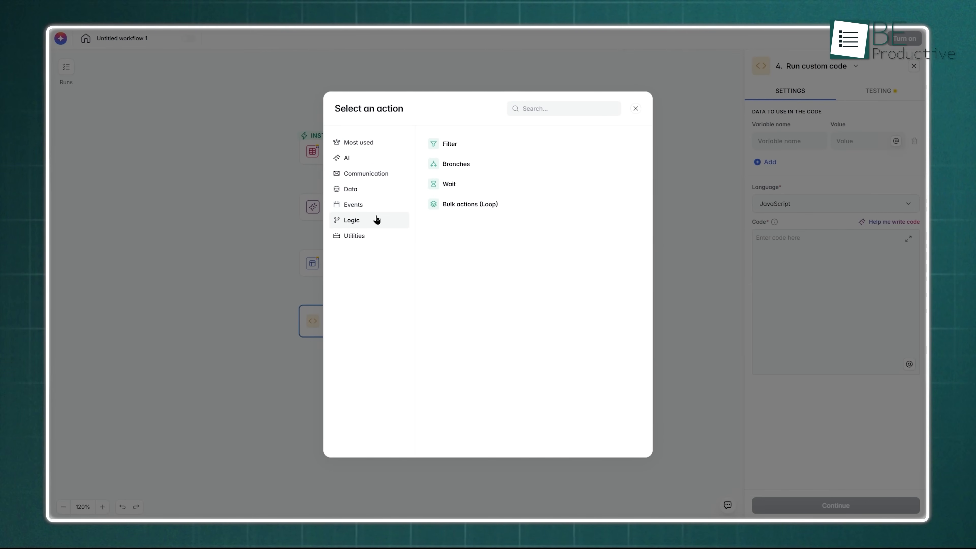
click(379, 238)
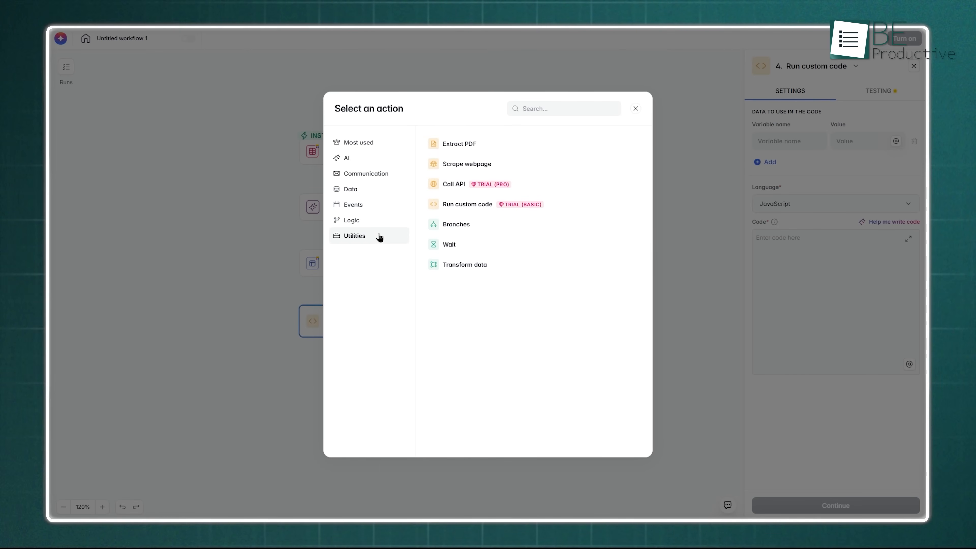
click(441, 224)
Add a Filter action under branch A and a Google Sheets Find row action under branch B.
drag(528, 381, 547, 266)
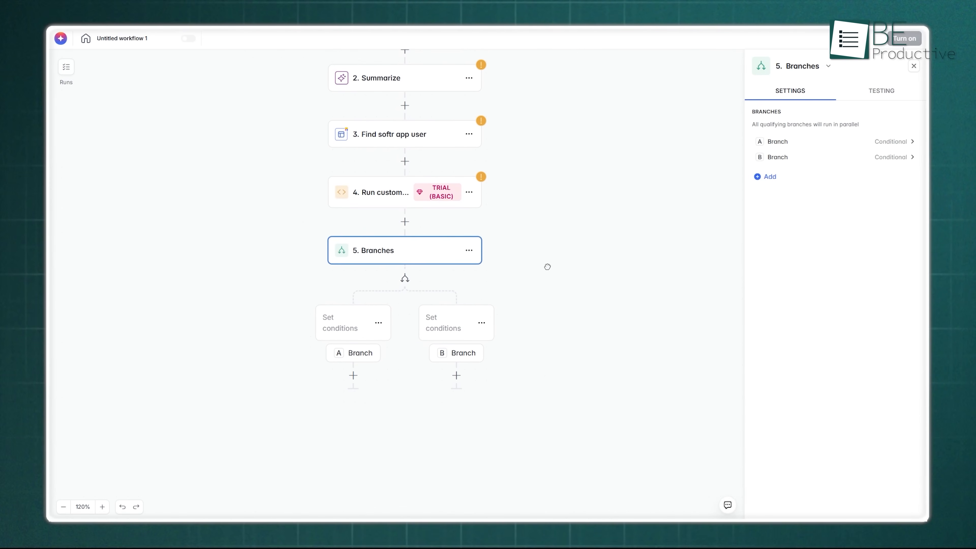
drag(387, 370, 404, 346)
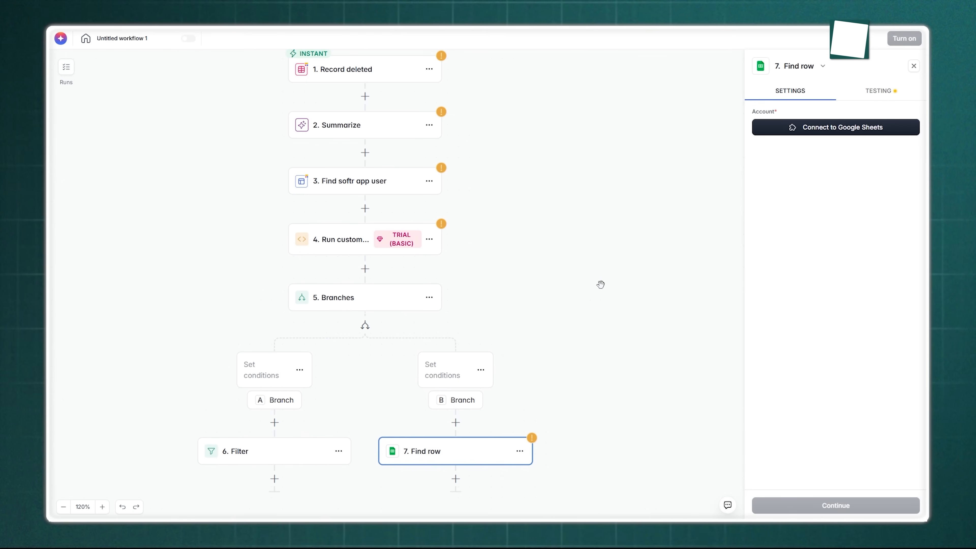
scroll(599, 283, down, 2)
scroll(599, 283, up, 2)
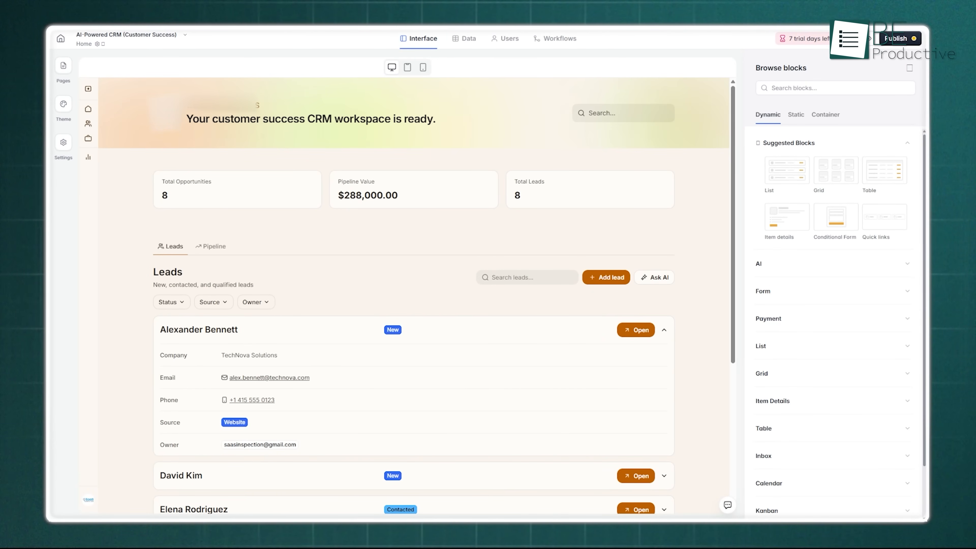
Preview the Vibe coding block on the home page and select the welcome banner block for editing.
mouse_move(793, 206)
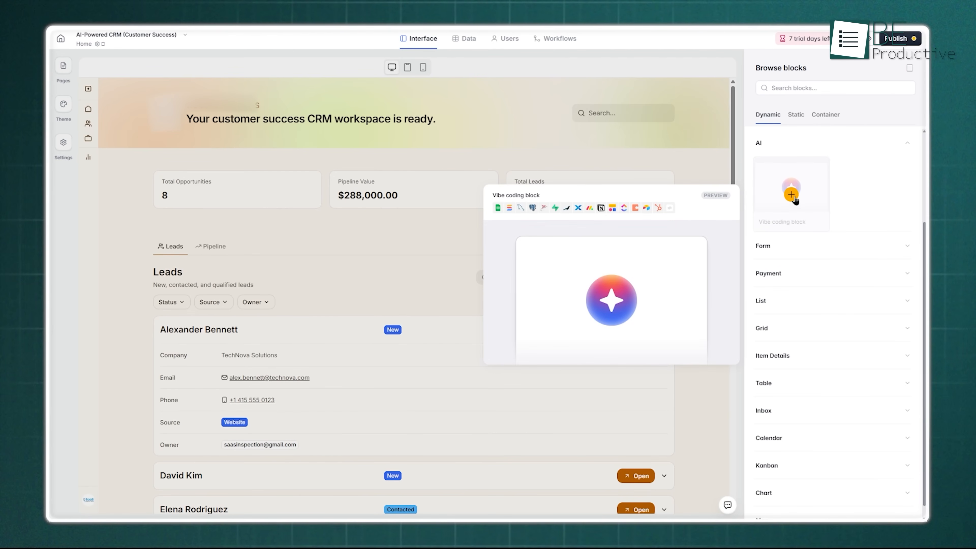
click(469, 118)
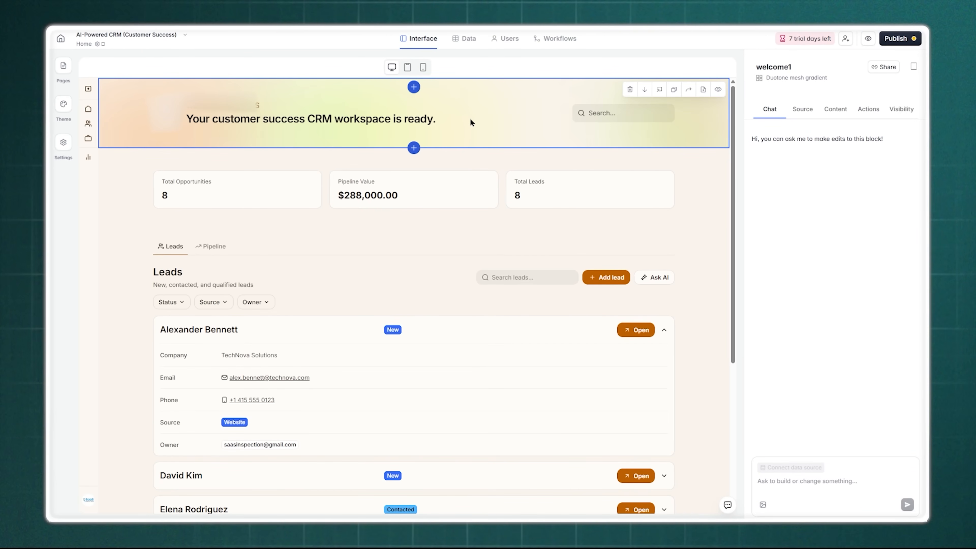
Ask the AI chat of the welcome block to "make the header more compact and add a search bar".
click(851, 485)
text(make the header more compact and add a search bar)
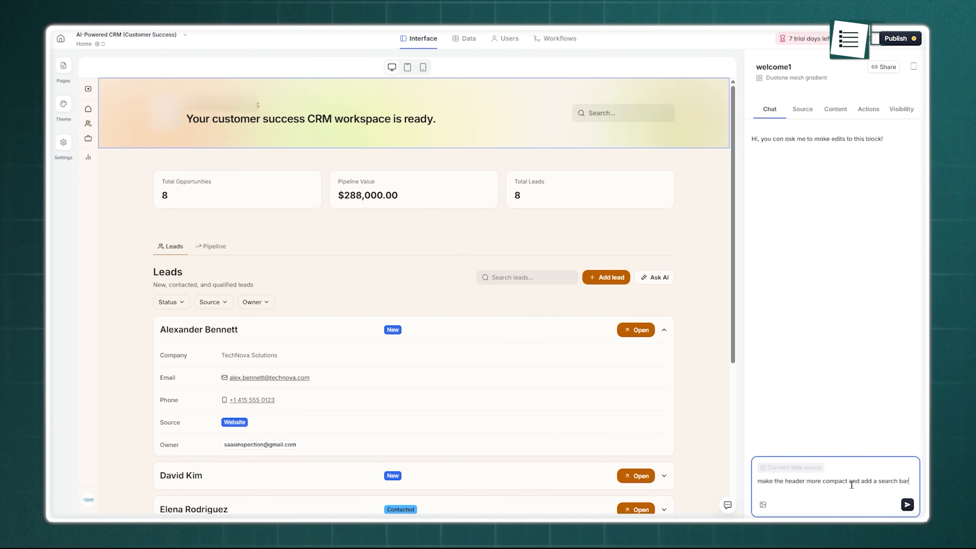
click(906, 505)
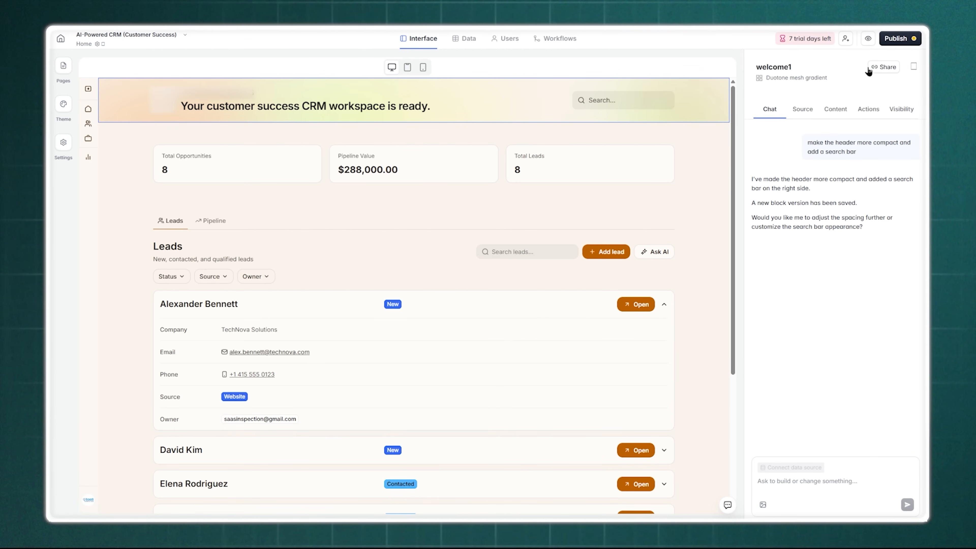
click(878, 67)
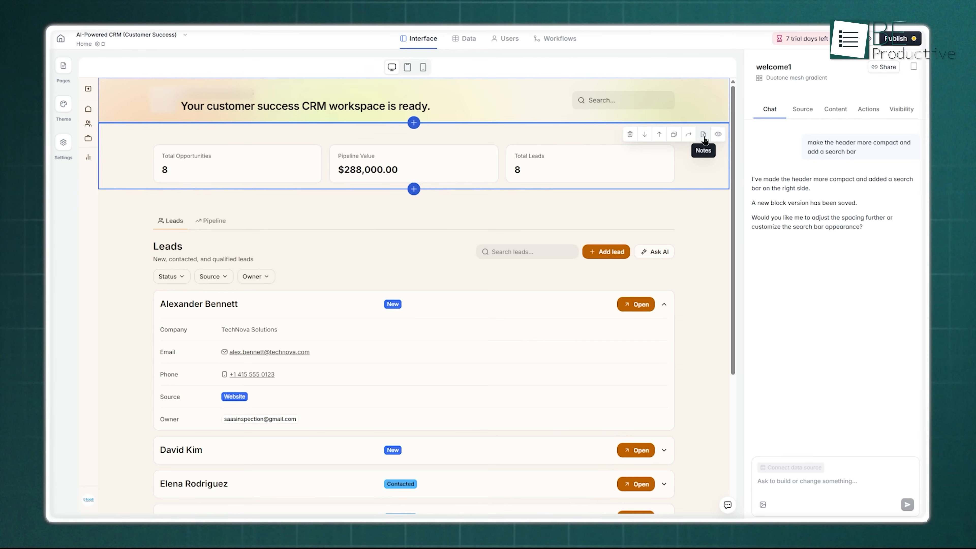
Add the note "change the color" to the block with the three opportunity, pipeline and lead totals.
click(703, 134)
click(666, 191)
text(change the color)
click(699, 223)
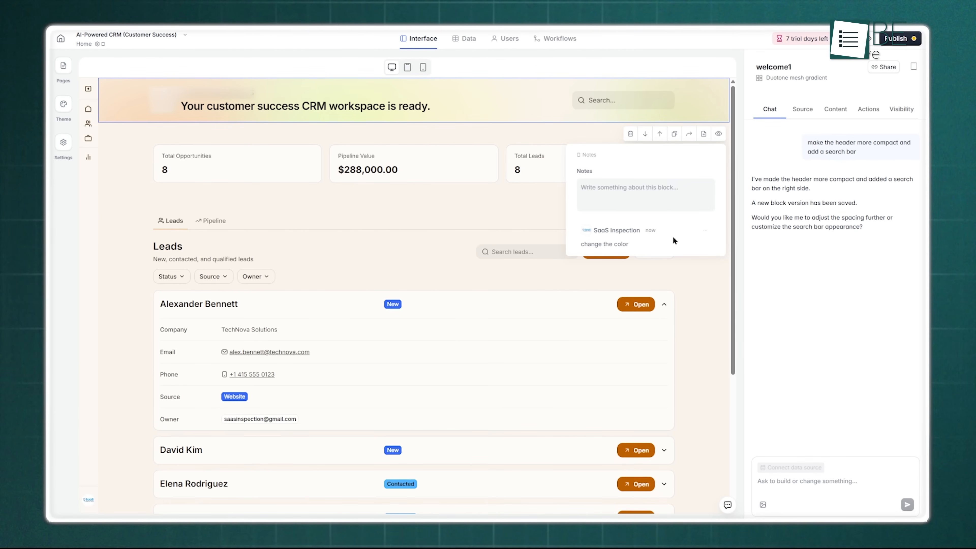
Select the tab container block holding the Leads and Pipeline tabs and look through its leads list.
scroll(675, 371, down, 5)
scroll(734, 392, down, 2)
drag(734, 393, 730, 218)
click(468, 204)
click(659, 207)
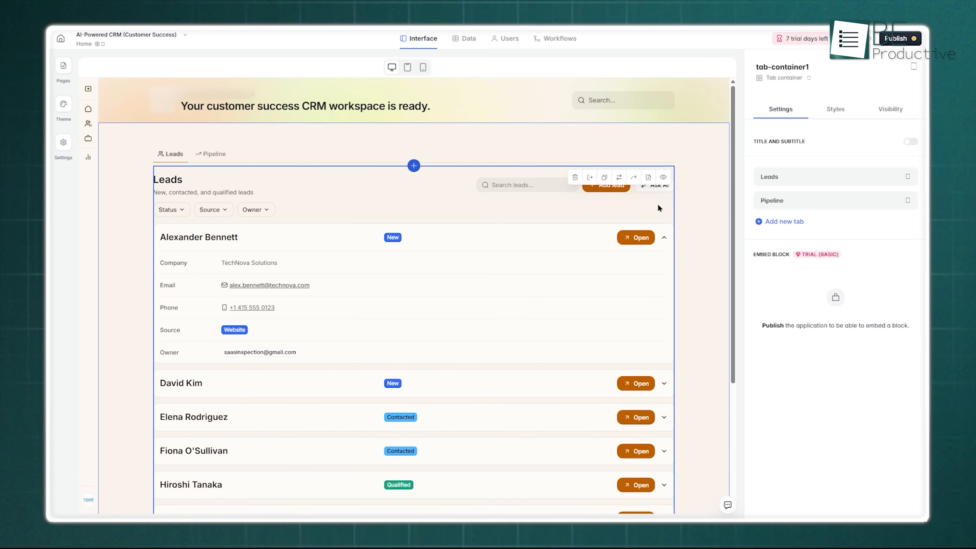
scroll(730, 398, down, 5)
mouse_move(676, 457)
click(652, 442)
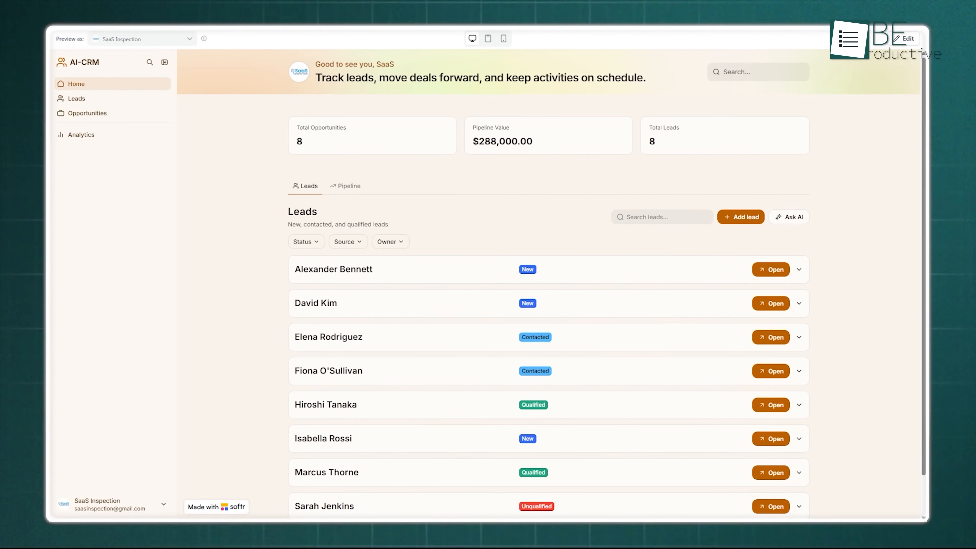
Look through the Home, Leads and Opportunities pages in the app preview.
scroll(729, 234, down, 2)
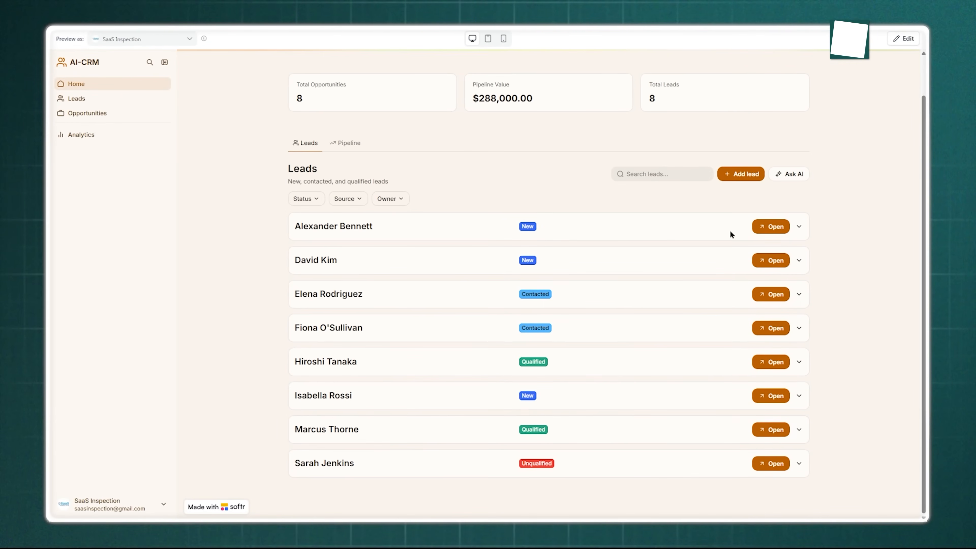
scroll(730, 233, up, 2)
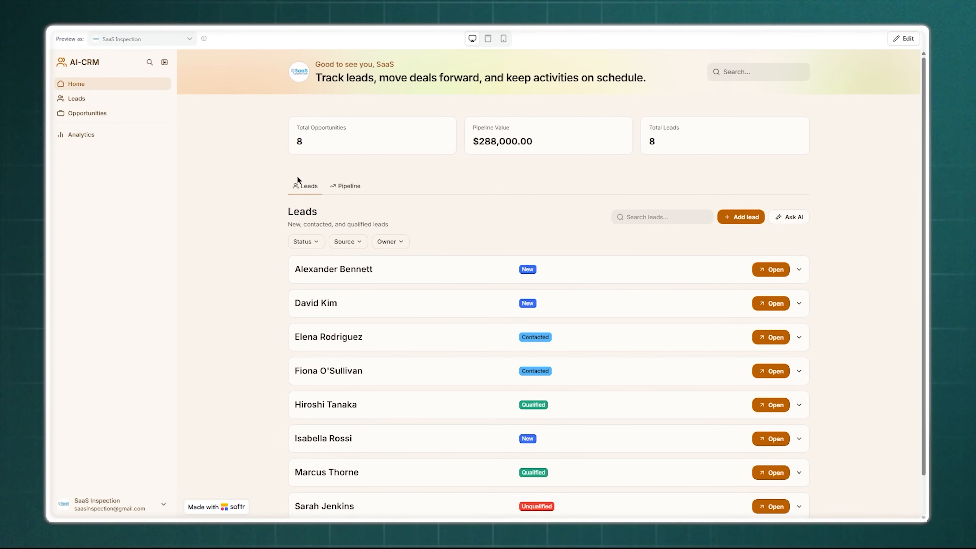
click(89, 99)
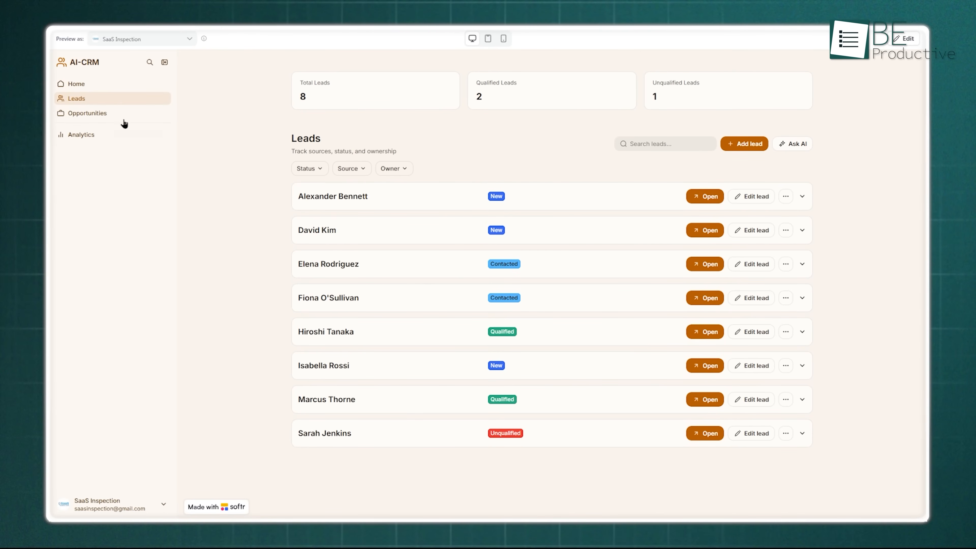
click(81, 119)
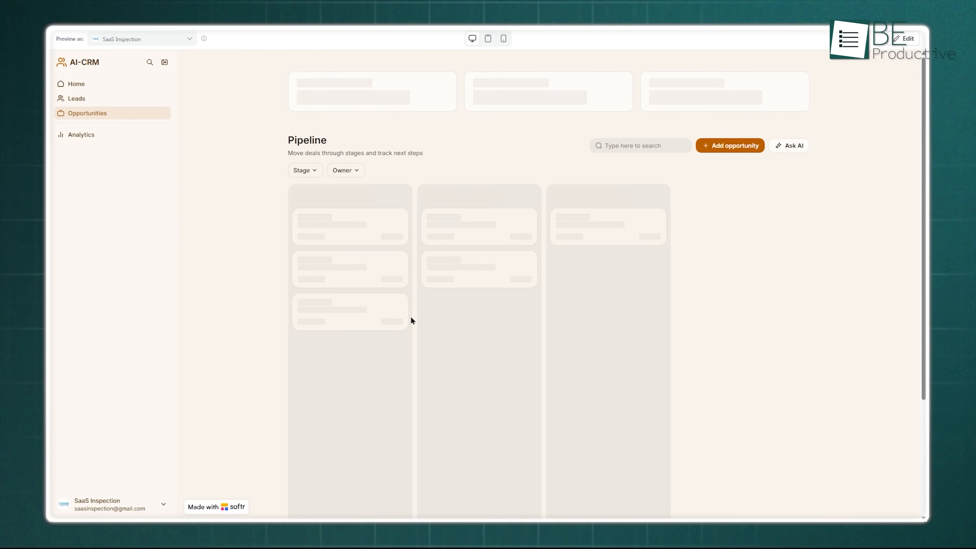
scroll(444, 394, down, 5)
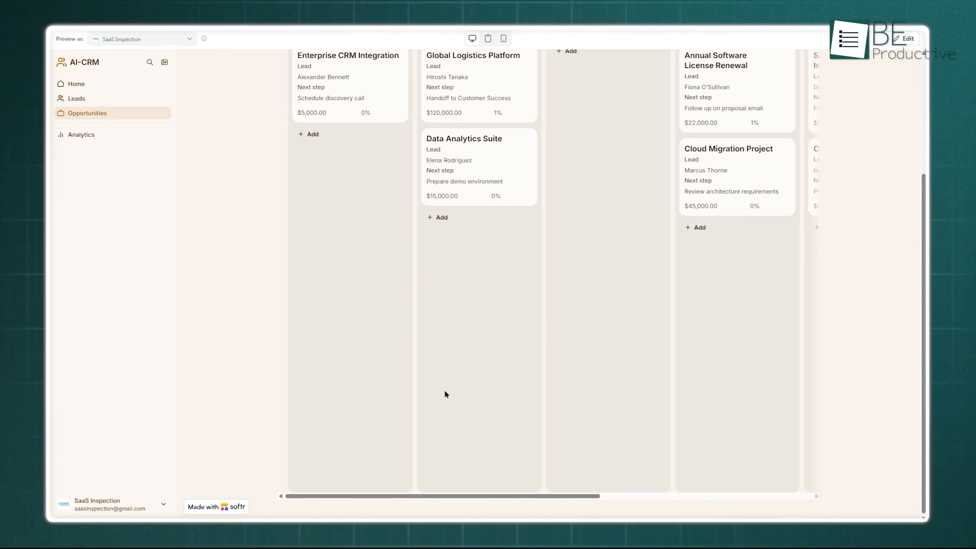
Move the Custom API Development card from Negotiation to Closed Won on the pipeline board and try shifting the Cloud Migration Project card.
drag(455, 496, 620, 486)
scroll(602, 405, up, 5)
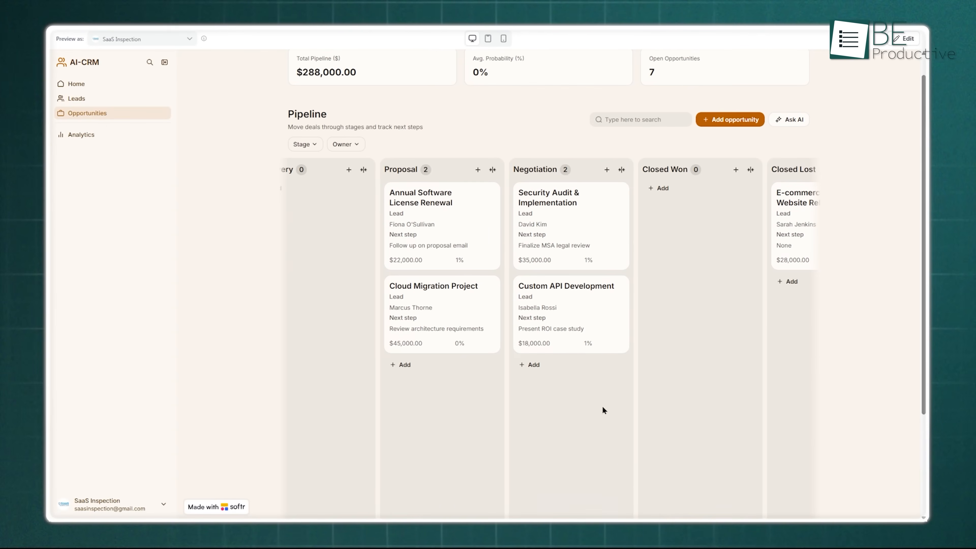
drag(569, 295, 671, 248)
drag(442, 308, 469, 326)
scroll(492, 488, down, 5)
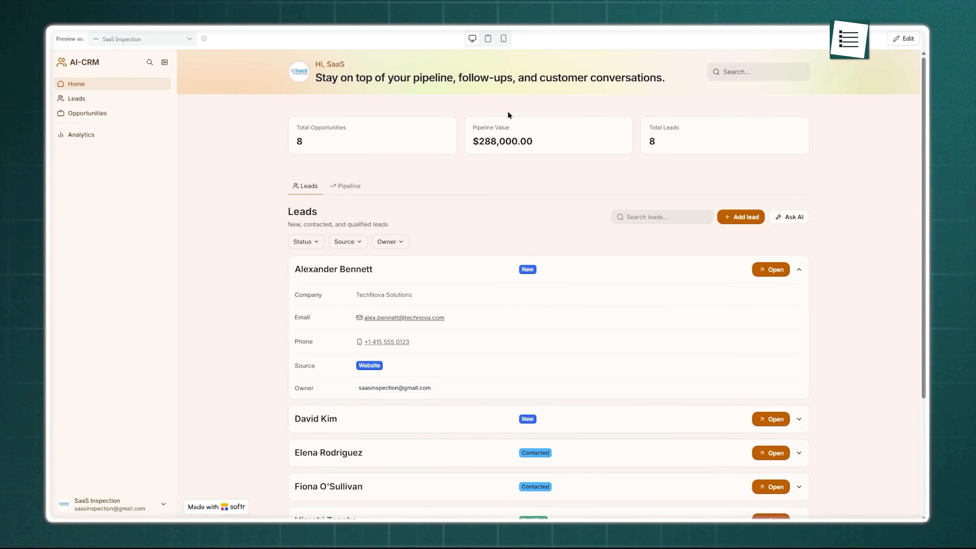
Preview the CRM home page in tablet and mobile layouts, then return to the desktop layout.
click(488, 38)
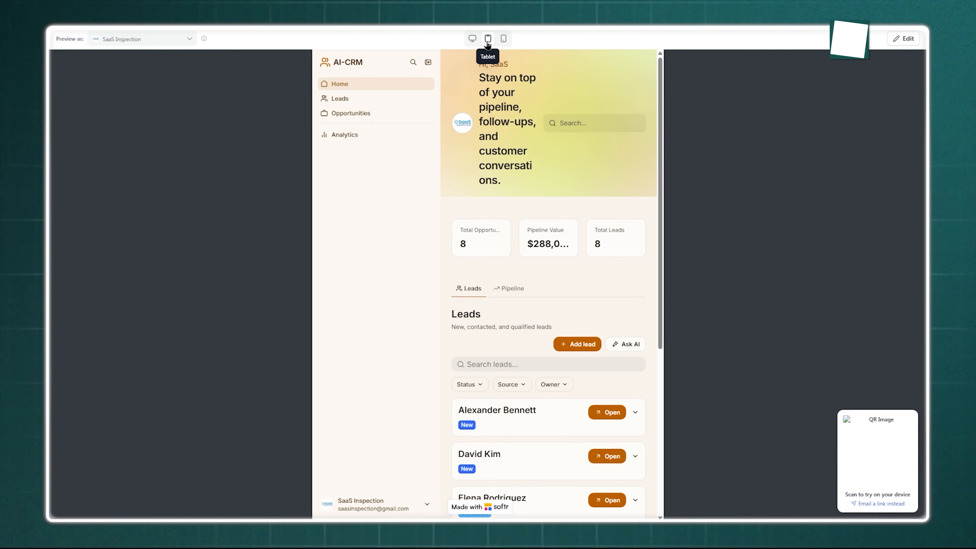
click(503, 38)
drag(566, 129, 518, 78)
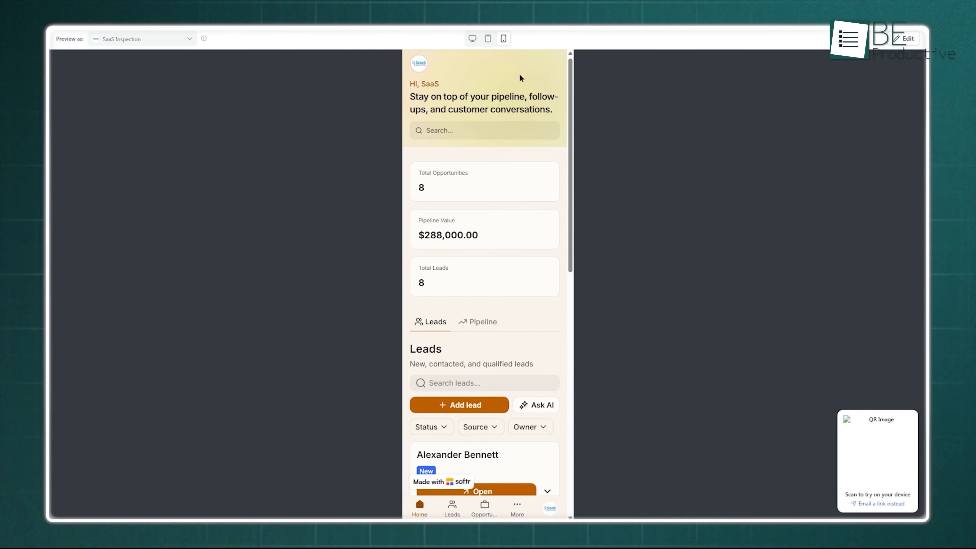
click(488, 39)
click(472, 38)
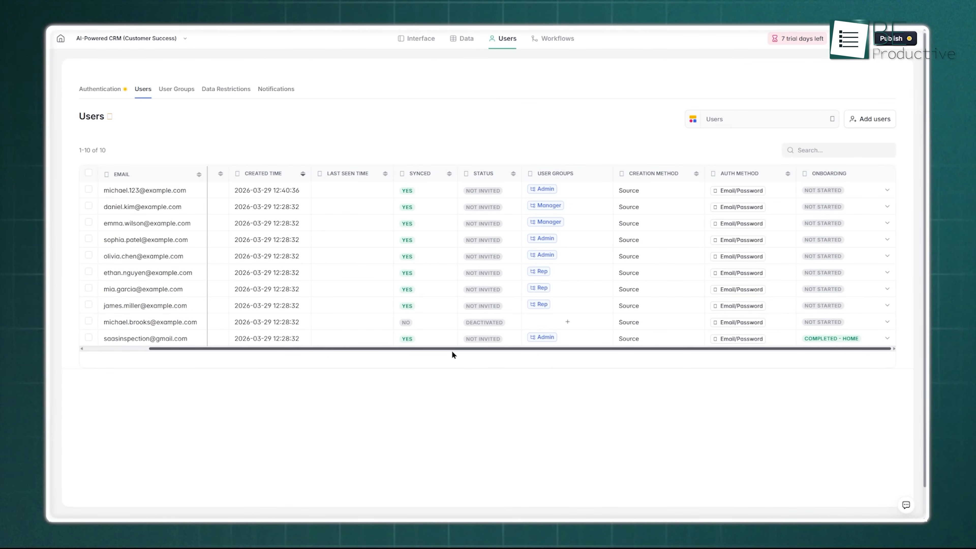
Check the users table and the manual user group assignment of the first listed user, closing it without saving.
scroll(561, 291, down, 1)
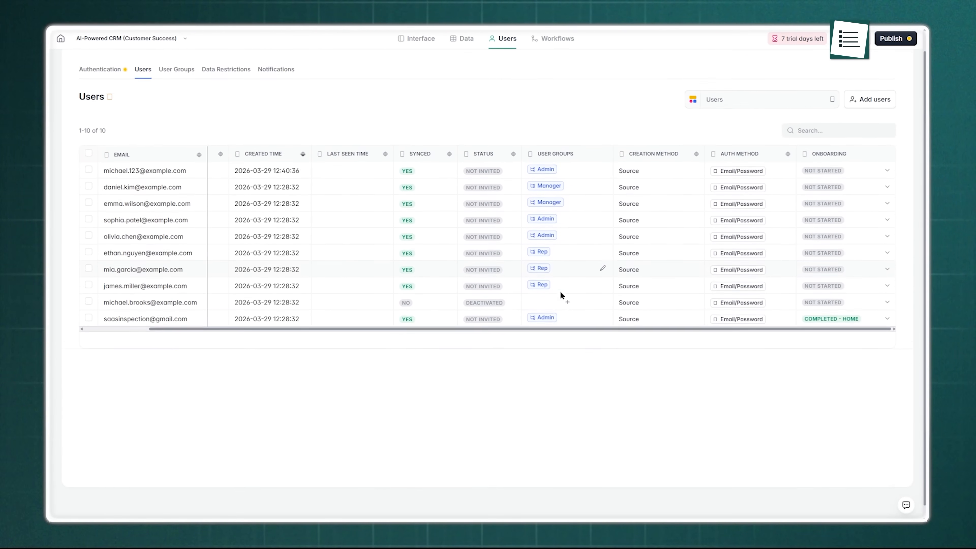
scroll(560, 295, up, 1)
click(602, 192)
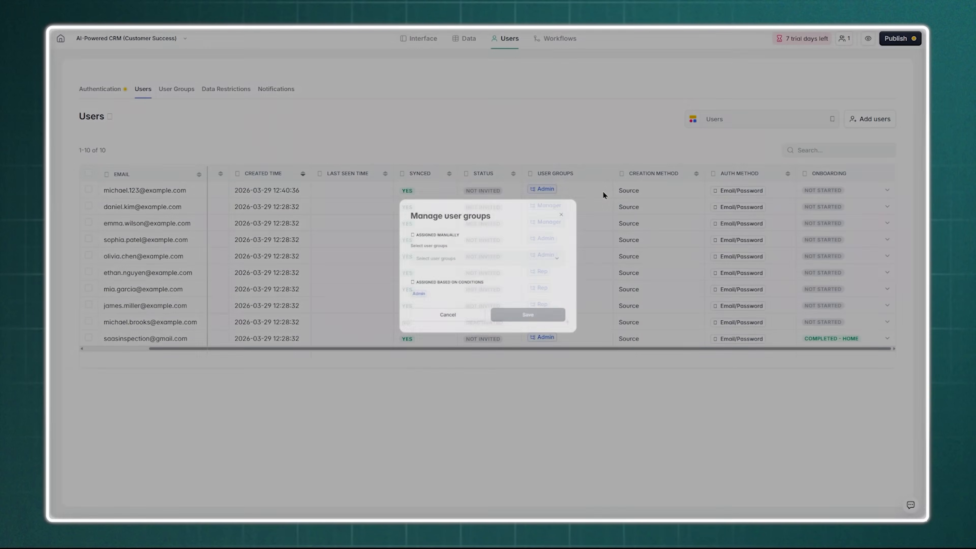
click(564, 270)
click(564, 271)
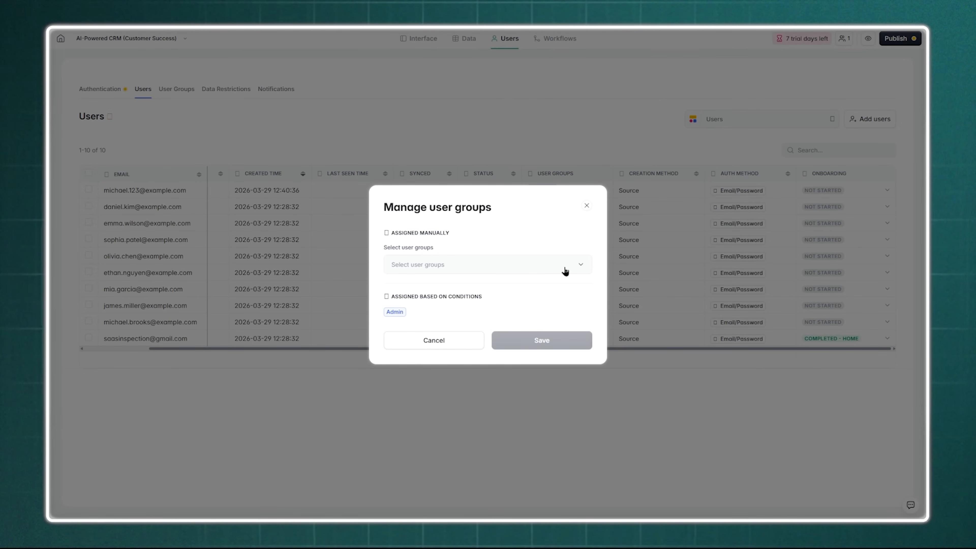
click(459, 341)
Open the Admin user group for editing and examine its Role condition and the available comparison operators.
click(178, 96)
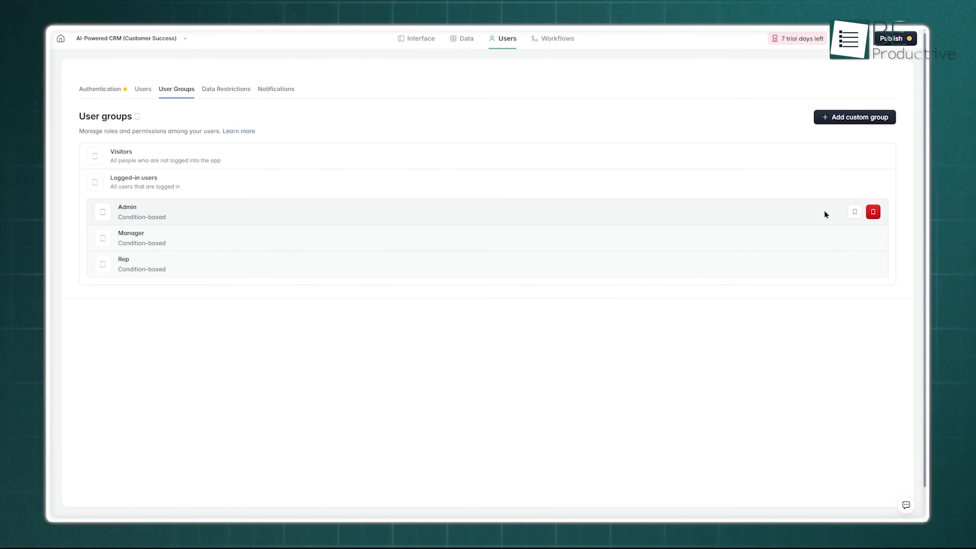
click(853, 212)
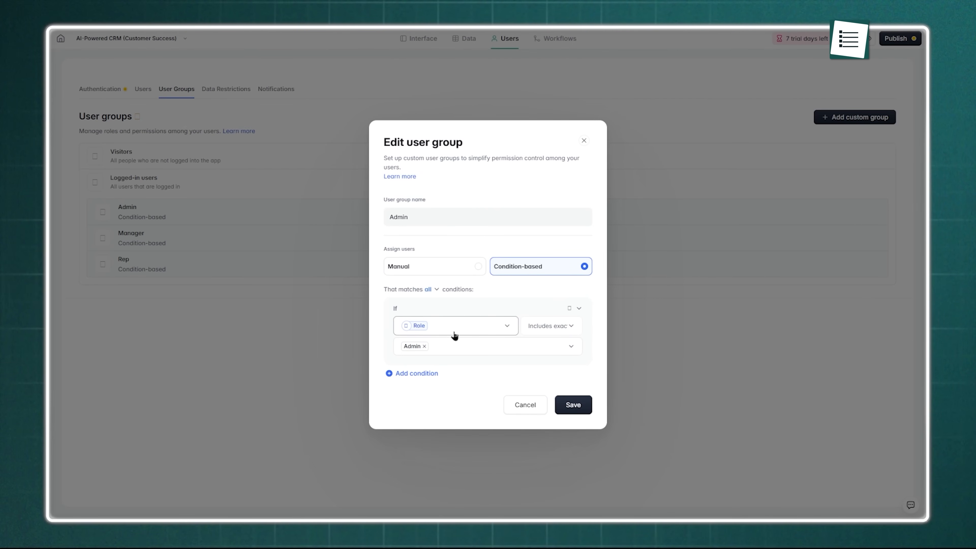
click(551, 333)
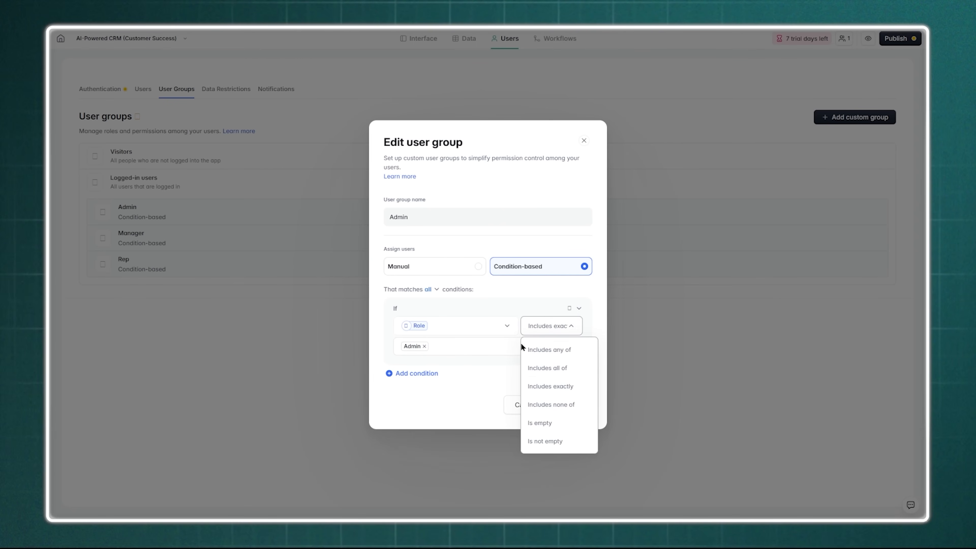
click(486, 376)
click(563, 221)
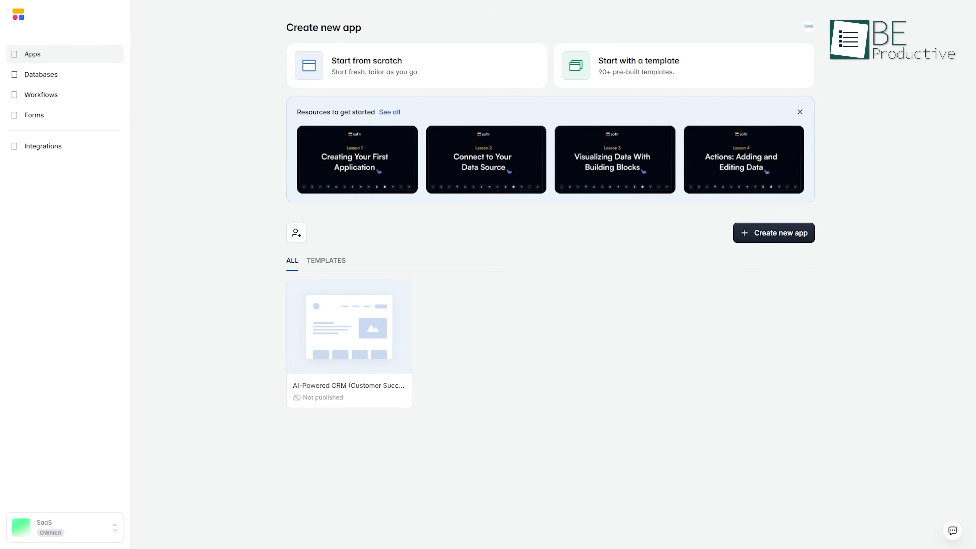
Browse the app templates and open the preview of the AI CRM template.
click(409, 83)
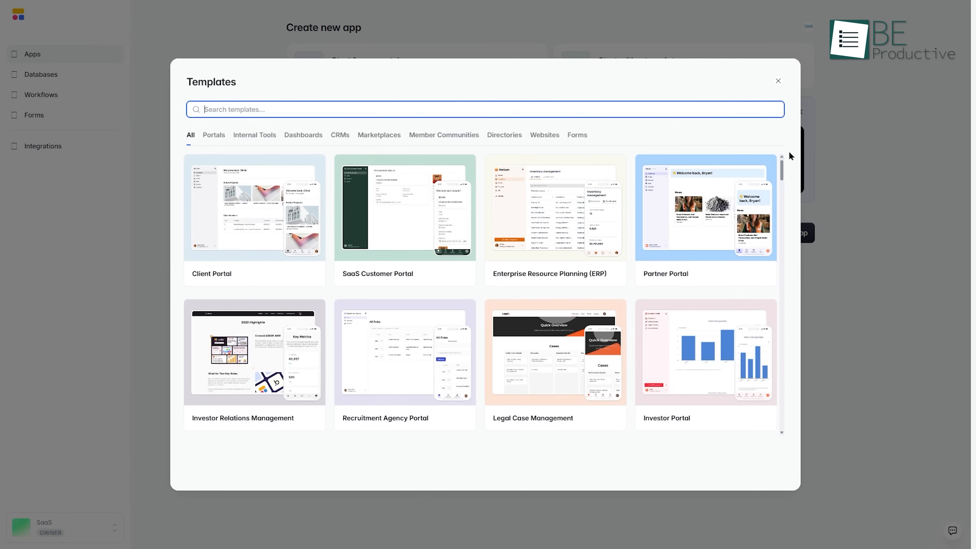
drag(782, 169, 795, 191)
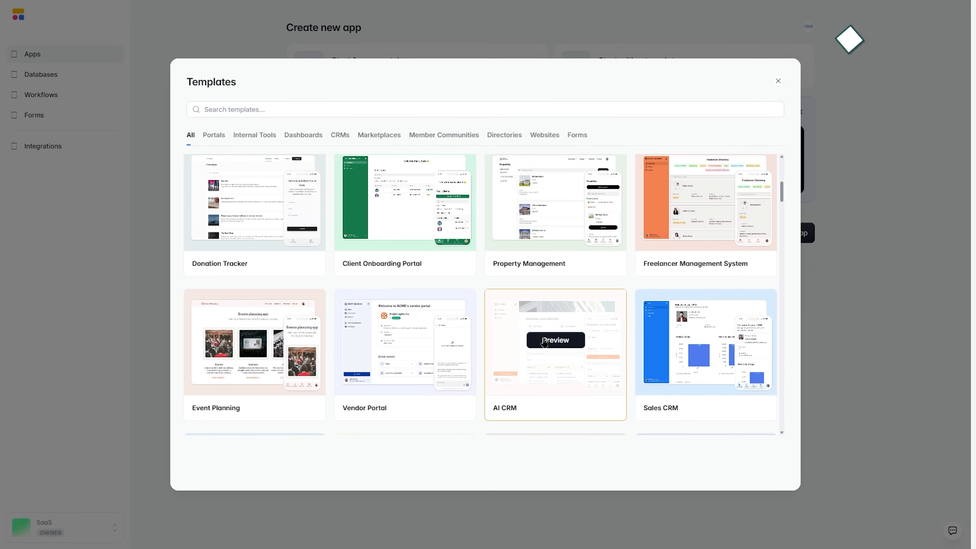
click(544, 341)
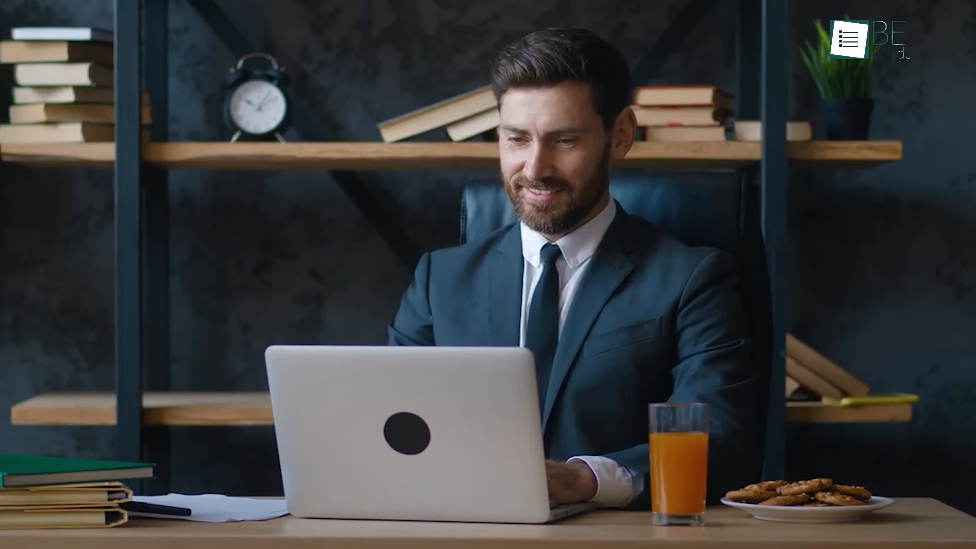
Start a new app from scratch and bring up its data source choices.
click(157, 154)
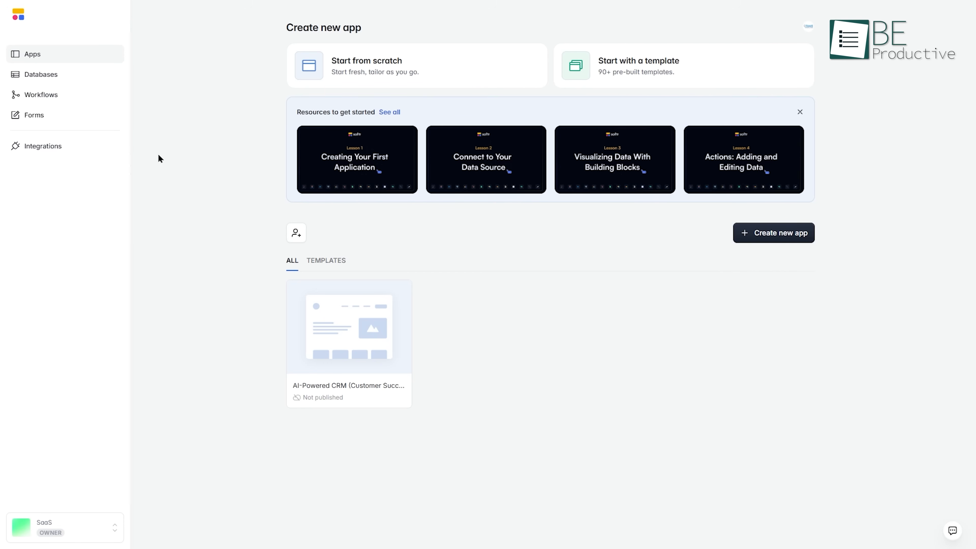
click(367, 74)
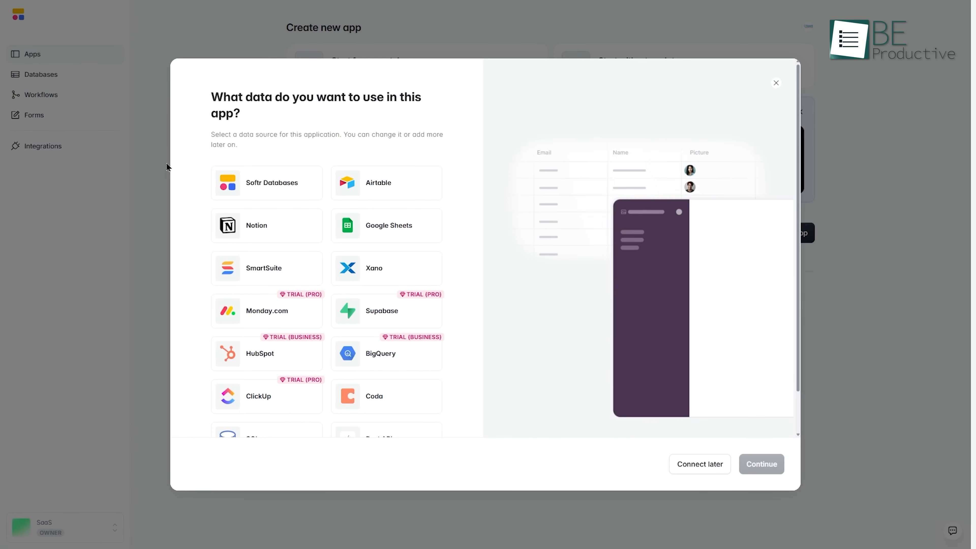